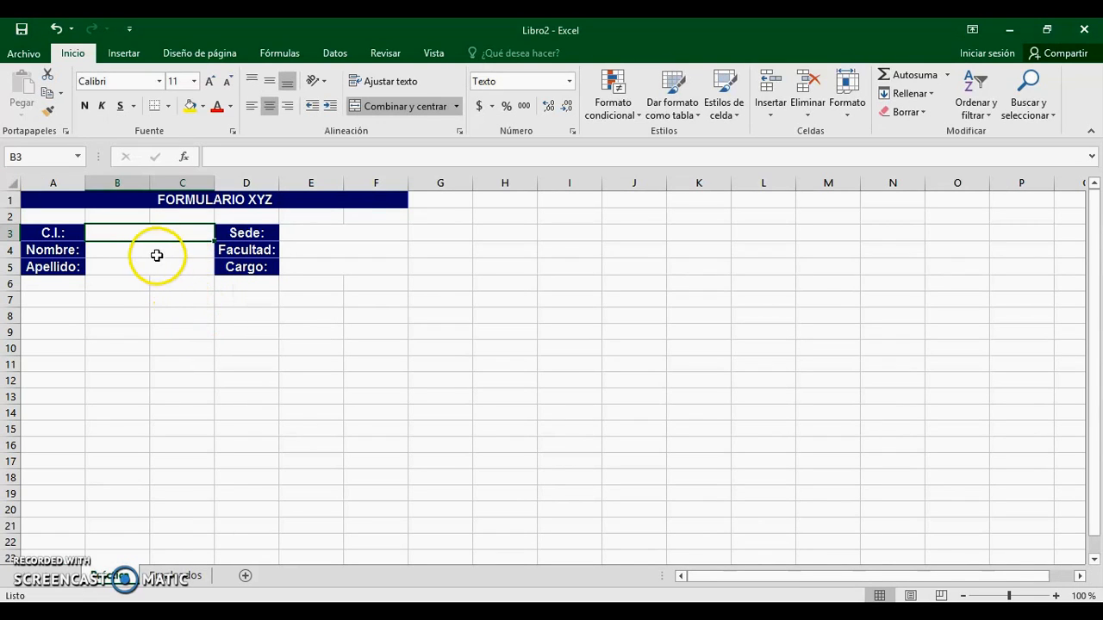
Step: Check the Nombre, Sede, Facultad and Cargo entry cells on the FORMULARIO XYZ form
{"action": "left_click", "coordinate": [151, 254]}
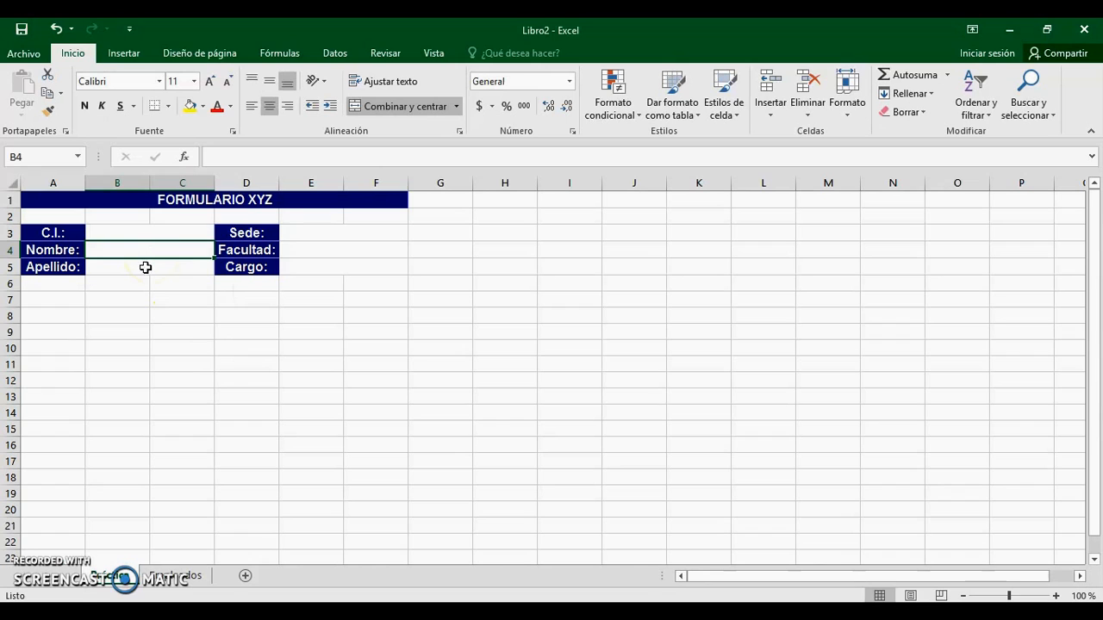
{"action": "left_click", "coordinate": [128, 280]}
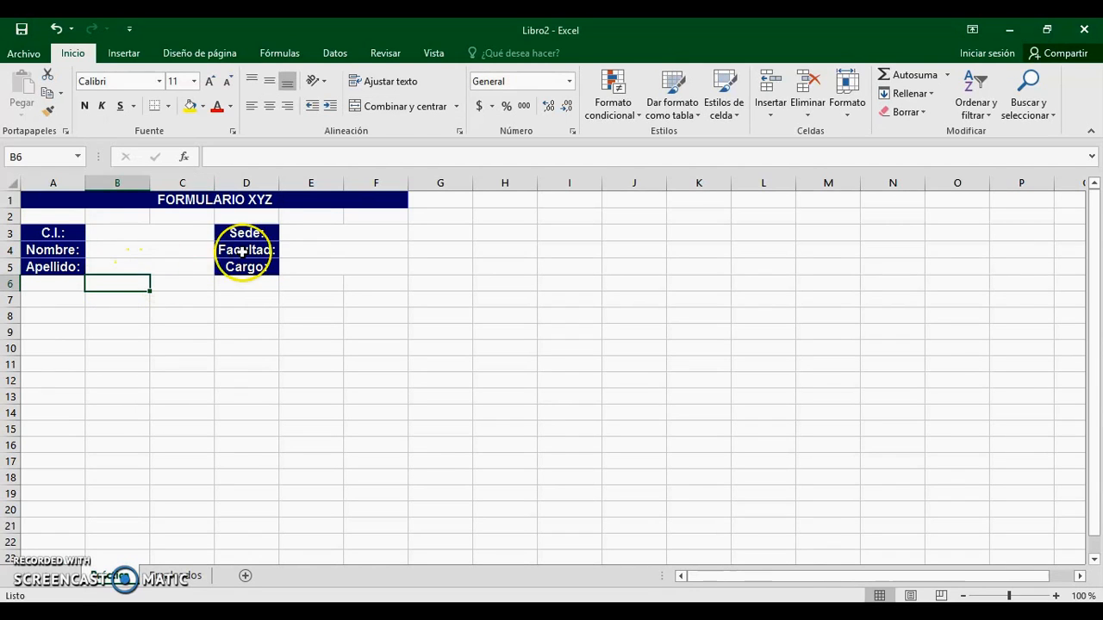
{"action": "left_click", "coordinate": [307, 232]}
{"action": "left_click", "coordinate": [297, 250]}
{"action": "left_click", "coordinate": [296, 267]}
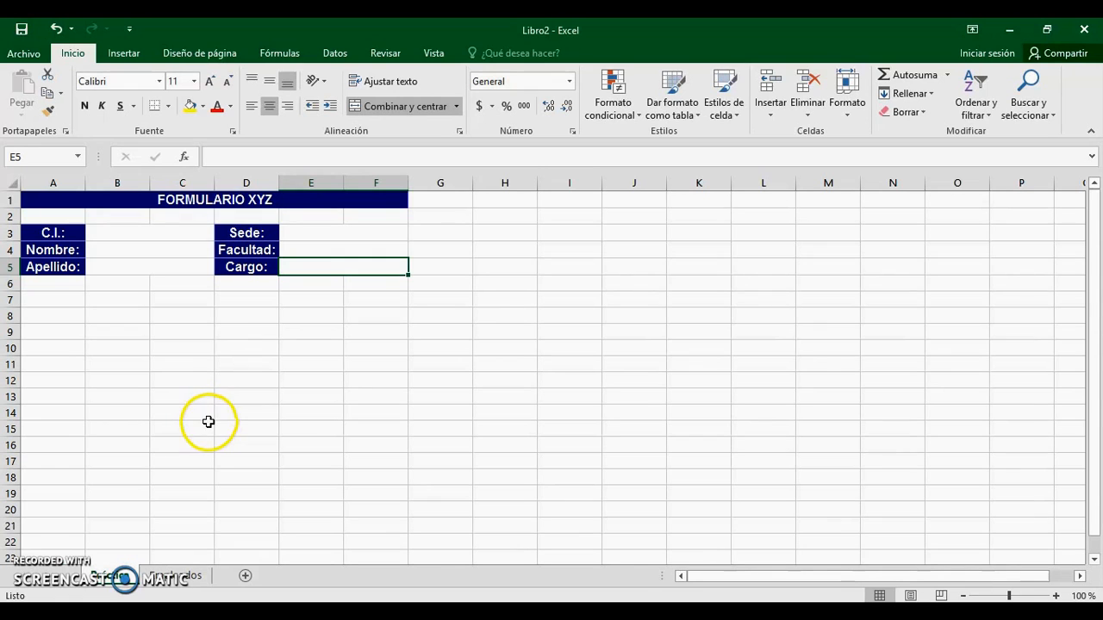
Step: Review the Empleados sheet's C.I., Apellido, Nombre, Sede, Facultad and Cargo column headings
{"action": "left_click", "coordinate": [171, 579]}
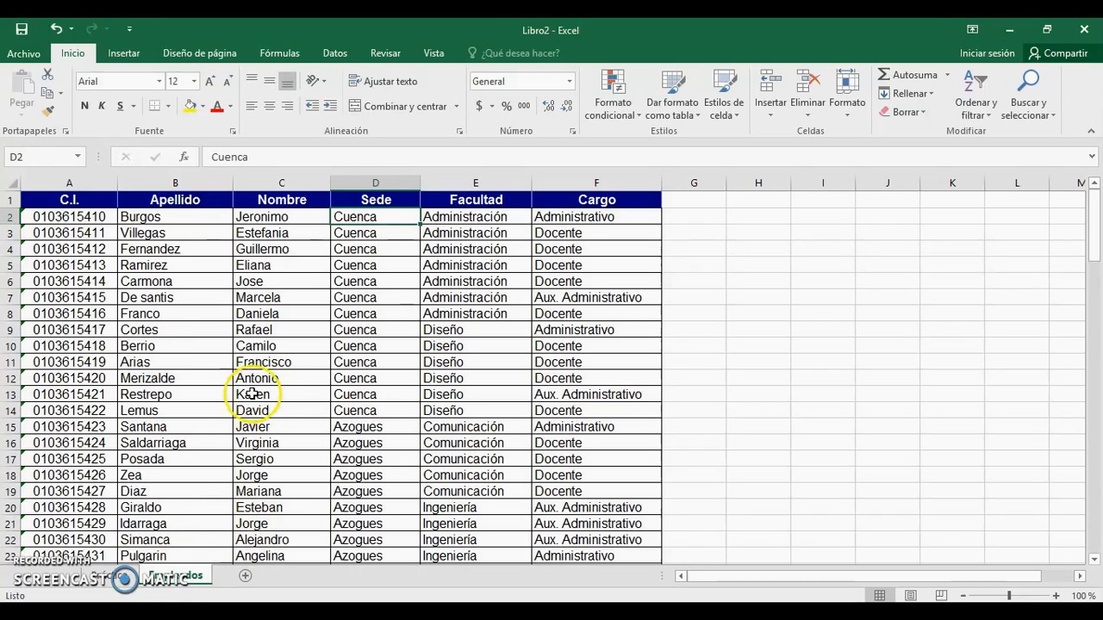
{"action": "left_click", "coordinate": [306, 329]}
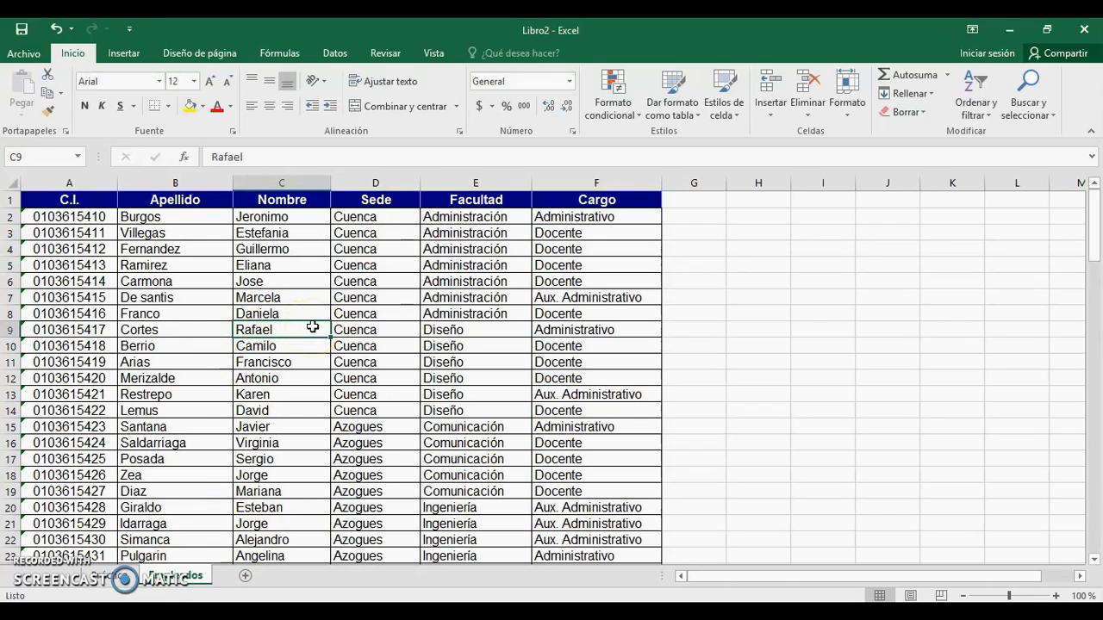
{"action": "key", "text": "ctrl+Home"}
{"action": "key", "text": "Down"}
{"action": "key", "text": "Down"}
{"action": "key", "text": "Down"}
{"action": "key", "text": "Down"}
{"action": "key", "text": "Down"}
{"action": "key", "text": "Down"}
{"action": "key", "text": "Down"}
{"action": "key", "text": "Down"}
{"action": "key", "text": "Down"}
{"action": "key", "text": "Down"}
{"action": "key", "text": "Down"}
{"action": "key", "text": "Down"}
{"action": "key", "text": "Down"}
{"action": "key", "text": "Down"}
{"action": "key", "text": "Down"}
{"action": "key", "text": "Down"}
{"action": "key", "text": "Down"}
{"action": "key", "text": "Down"}
{"action": "key", "text": "Down"}
{"action": "key", "text": "Down"}
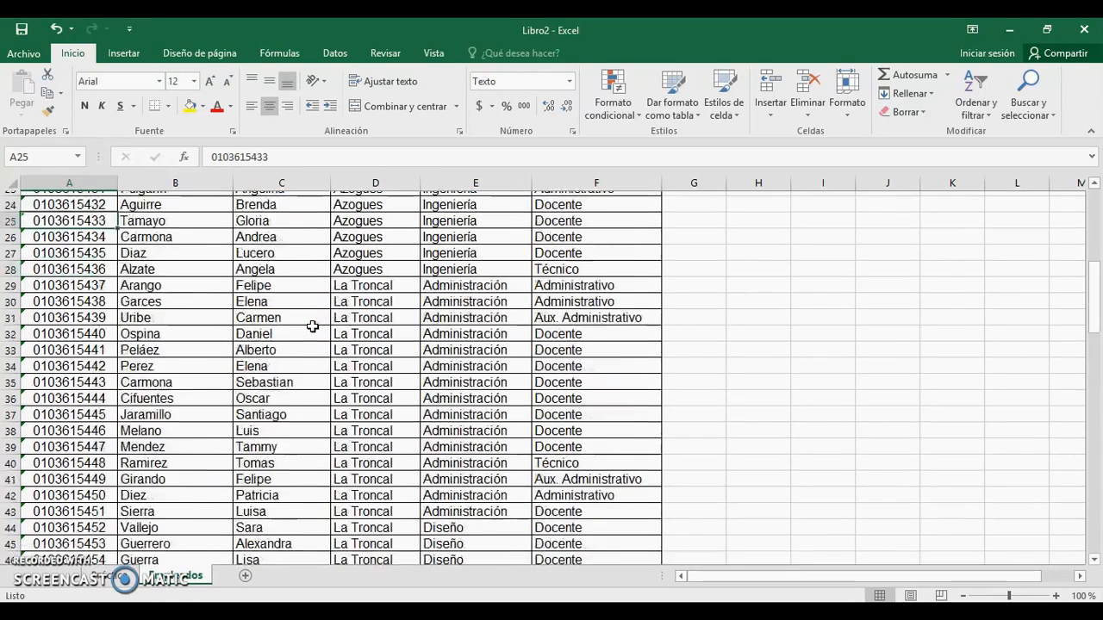
{"action": "key", "text": "ctrl+Home"}
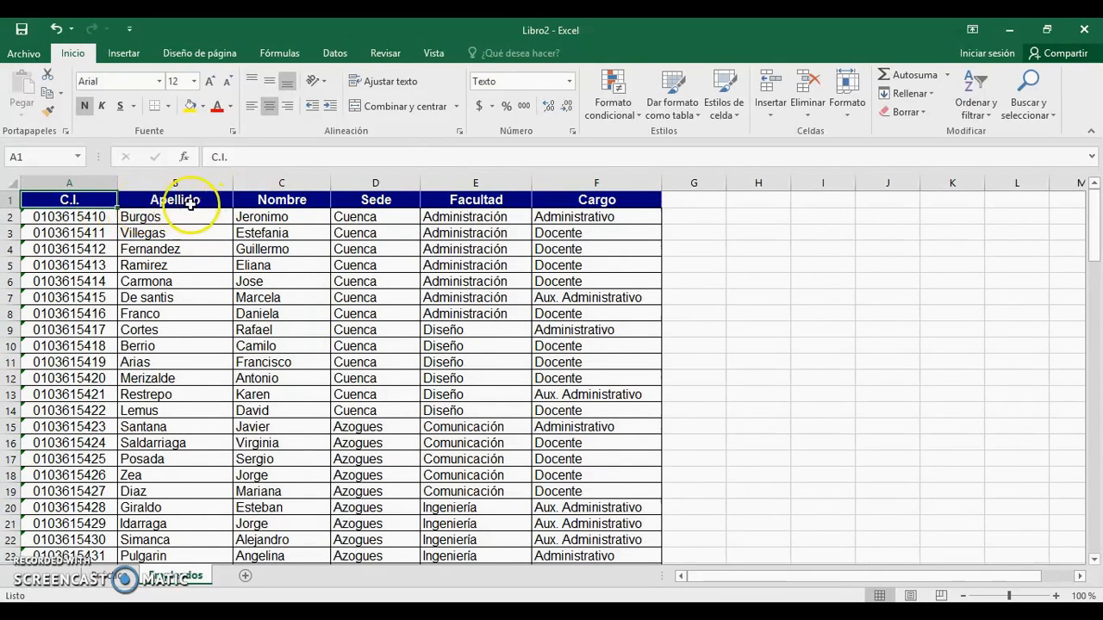
{"action": "left_click", "coordinate": [188, 204]}
{"action": "left_click", "coordinate": [293, 208]}
{"action": "left_click", "coordinate": [358, 207]}
{"action": "left_click", "coordinate": [466, 200]}
{"action": "left_click", "coordinate": [569, 201]}
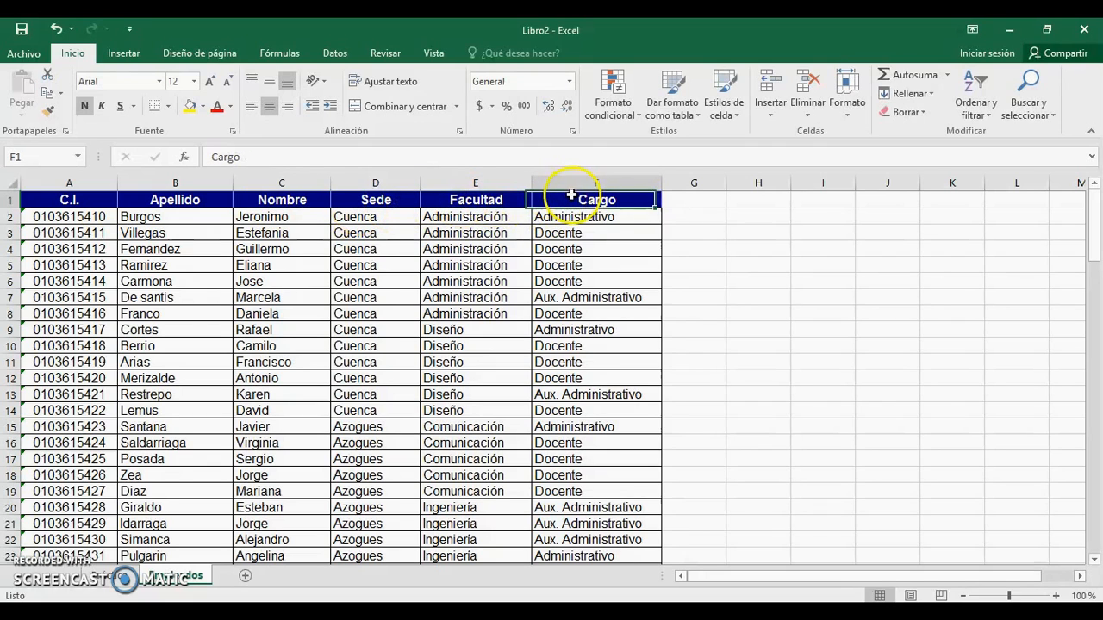
{"action": "left_click", "coordinate": [69, 217]}
{"action": "key", "text": "Up"}
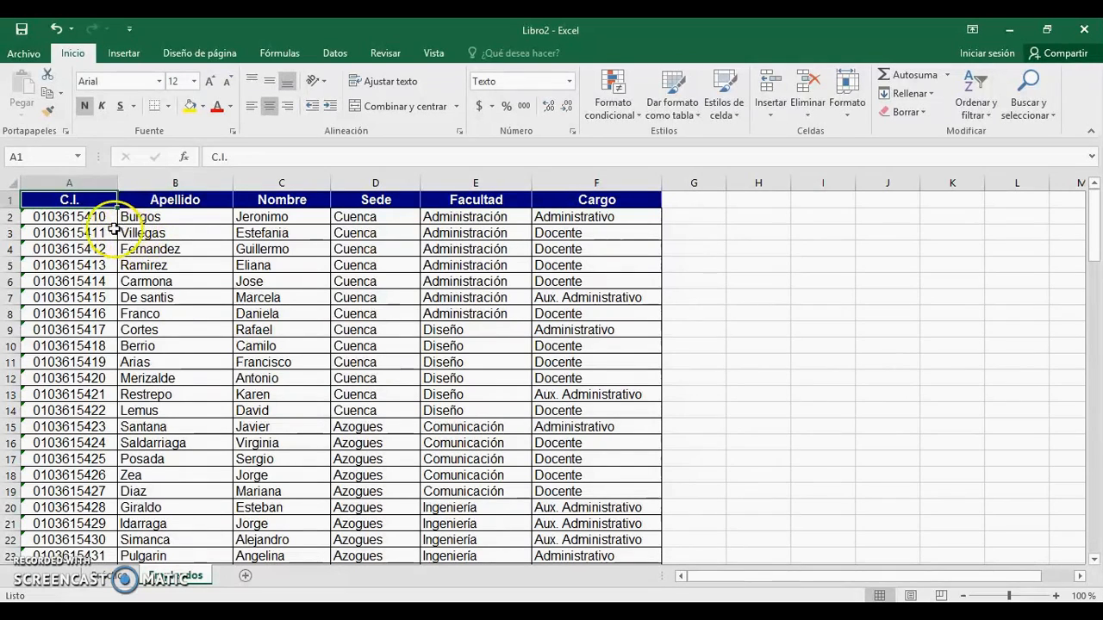
Step: Inspect the C.I. column values and each field of employee row 8
{"action": "left_click", "coordinate": [96, 184]}
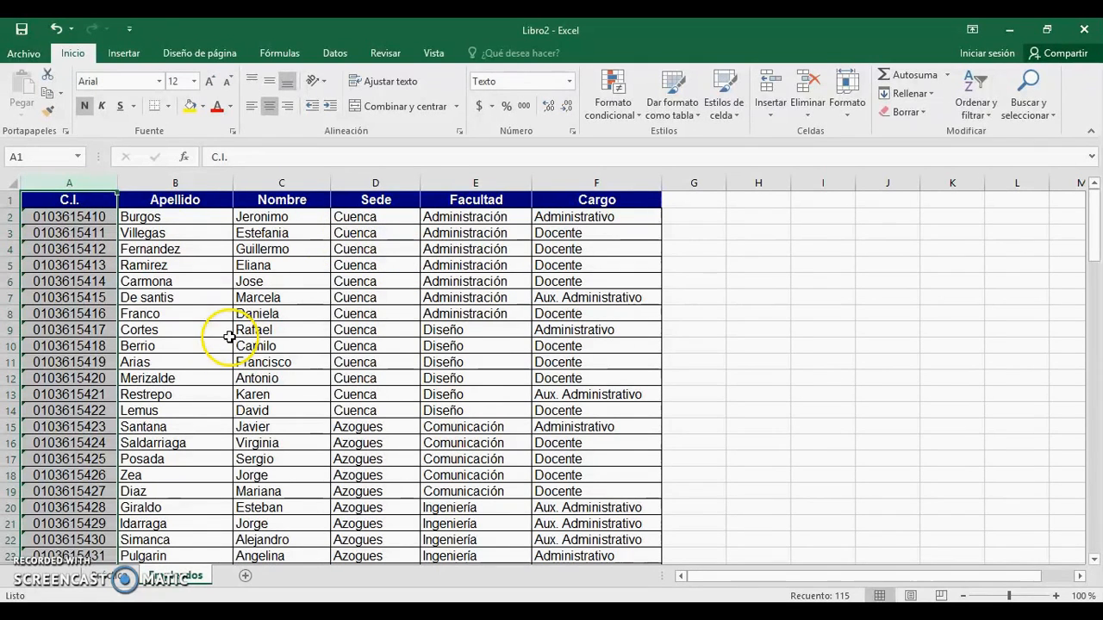
{"action": "left_click", "coordinate": [97, 219]}
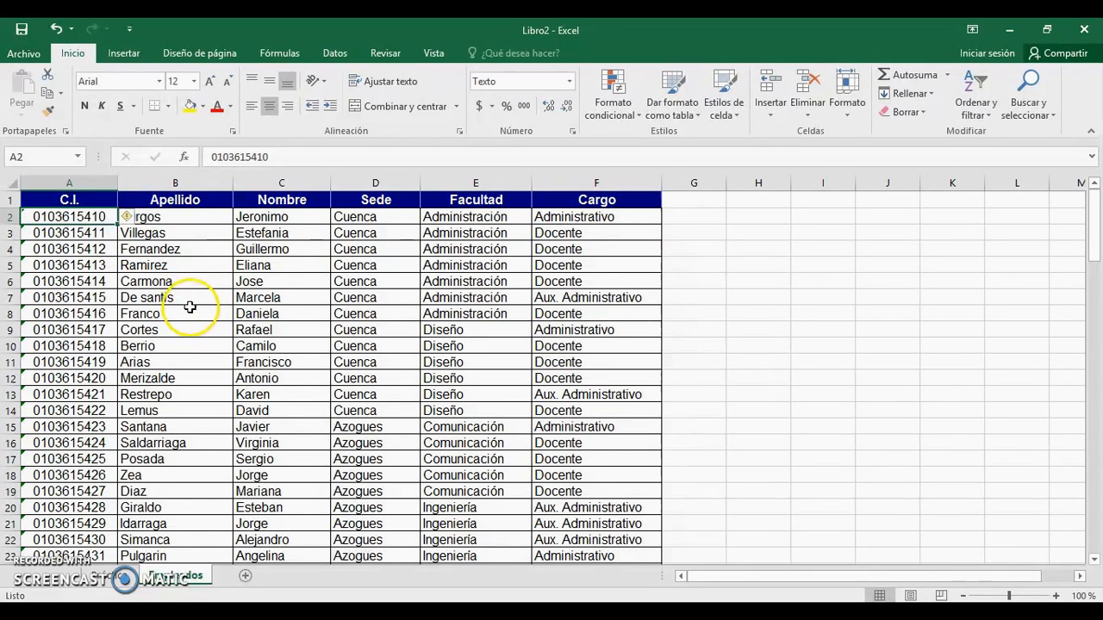
{"action": "left_click", "coordinate": [76, 263]}
{"action": "left_click", "coordinate": [93, 314]}
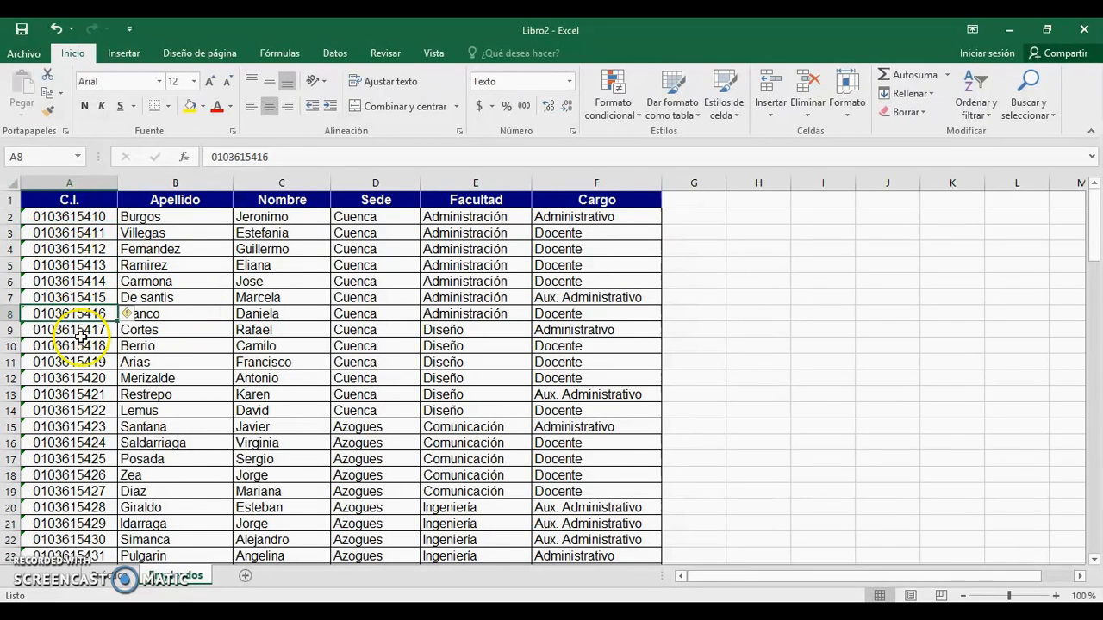
{"action": "left_click", "coordinate": [191, 316]}
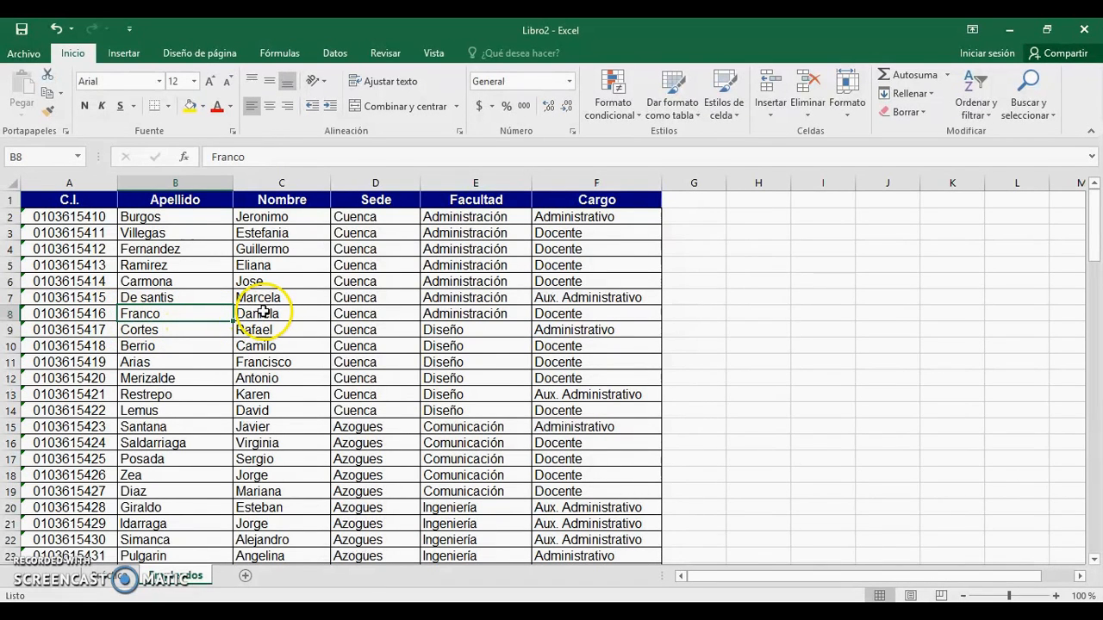
{"action": "left_click", "coordinate": [263, 312]}
{"action": "left_click", "coordinate": [379, 313]}
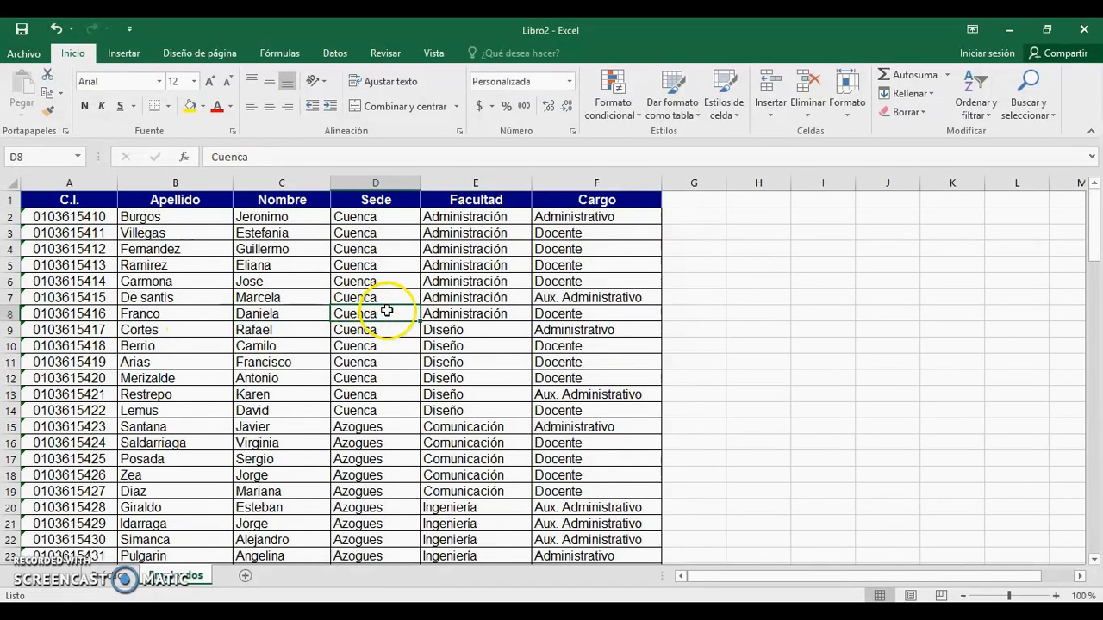
{"action": "left_click", "coordinate": [452, 312]}
{"action": "left_click", "coordinate": [556, 314]}
{"action": "left_click", "coordinate": [444, 314]}
{"action": "left_click", "coordinate": [360, 314]}
{"action": "left_click", "coordinate": [294, 317]}
{"action": "left_click", "coordinate": [184, 314]}
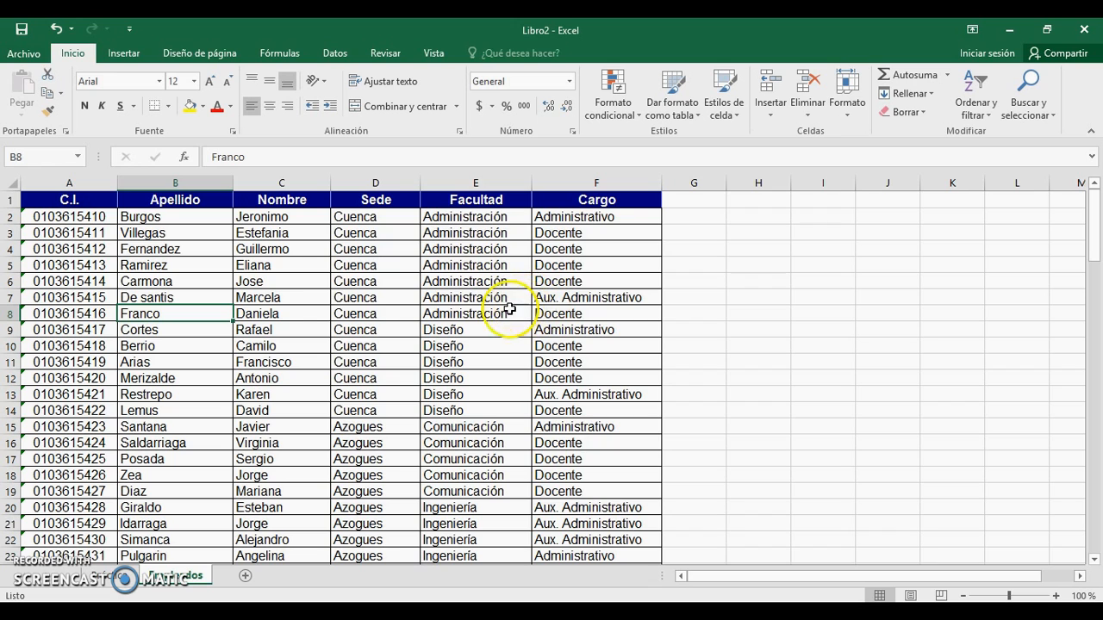
{"action": "key", "text": "Right"}
{"action": "key", "text": "Right"}
{"action": "key", "text": "Right"}
{"action": "key", "text": "Right"}
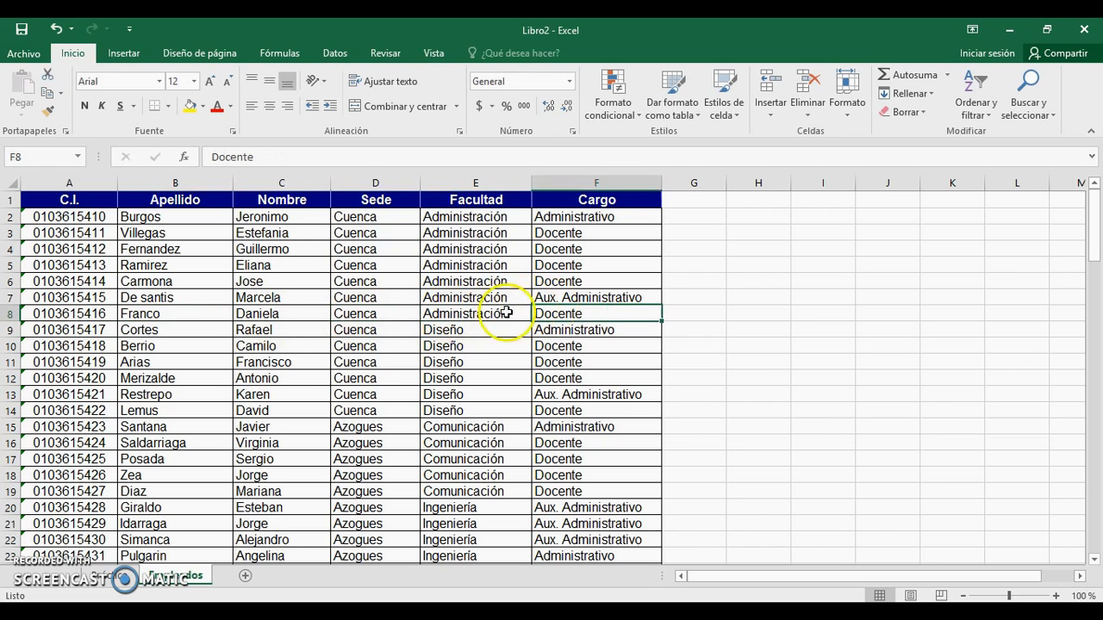
Step: Compare the form's C.I. entry cell with the first C.I. value in the Empleados table
{"action": "left_click", "coordinate": [120, 575]}
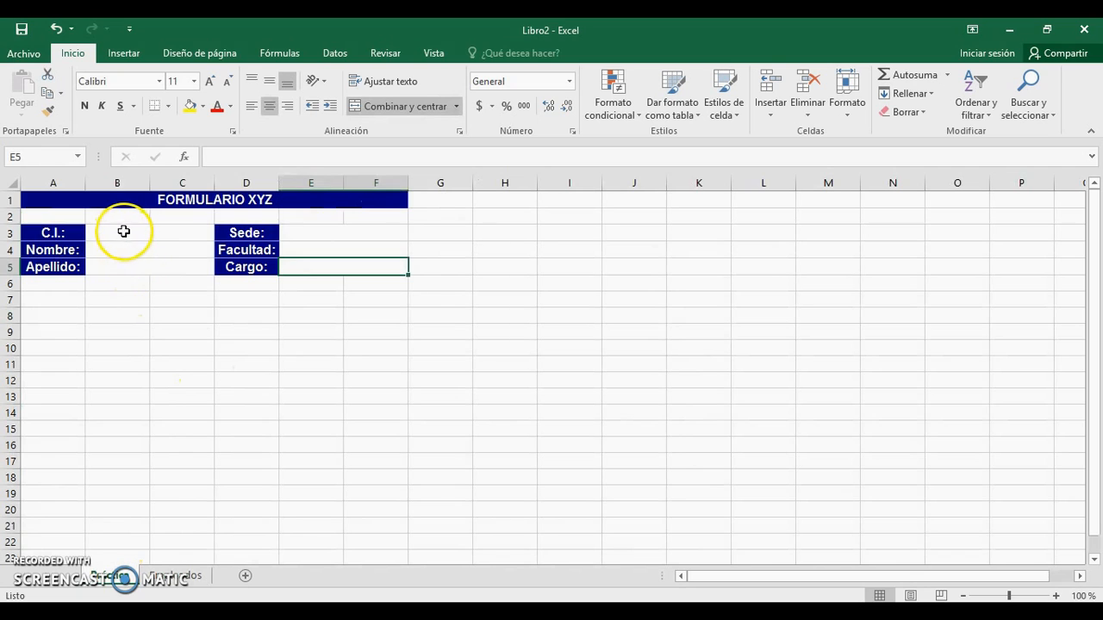
{"action": "left_click", "coordinate": [122, 231]}
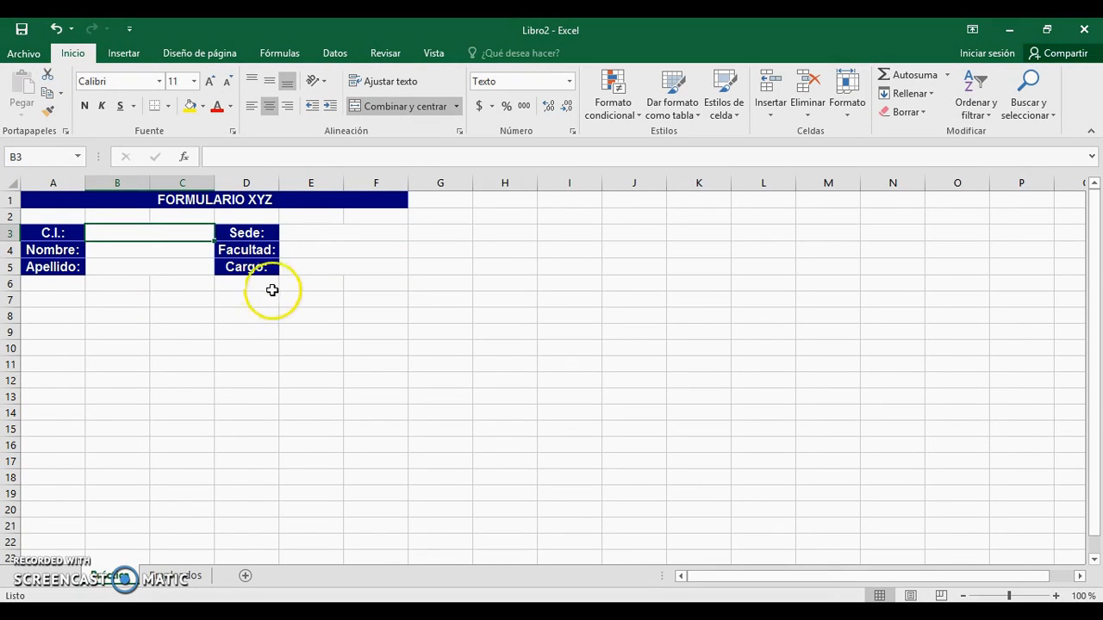
{"action": "left_click", "coordinate": [181, 577]}
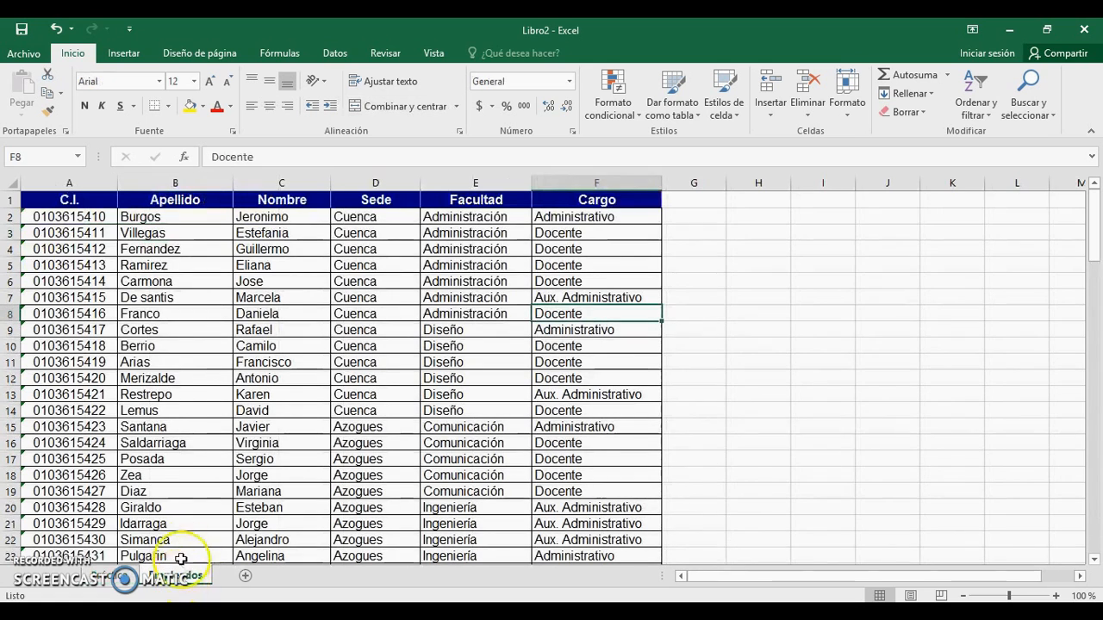
{"action": "left_click", "coordinate": [79, 217]}
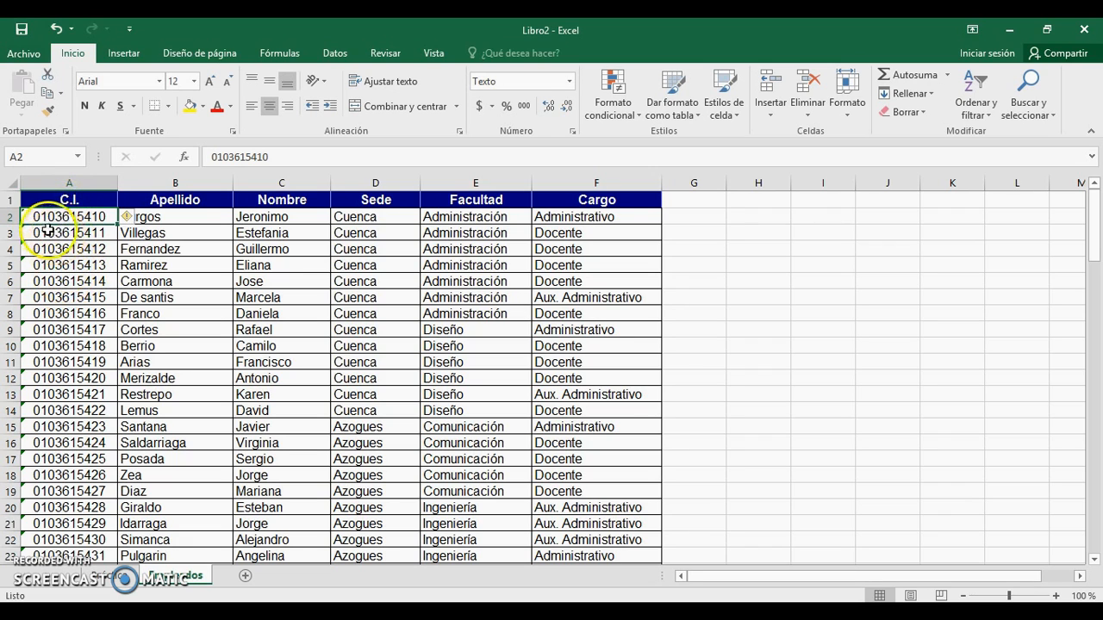
{"action": "left_click", "coordinate": [120, 577]}
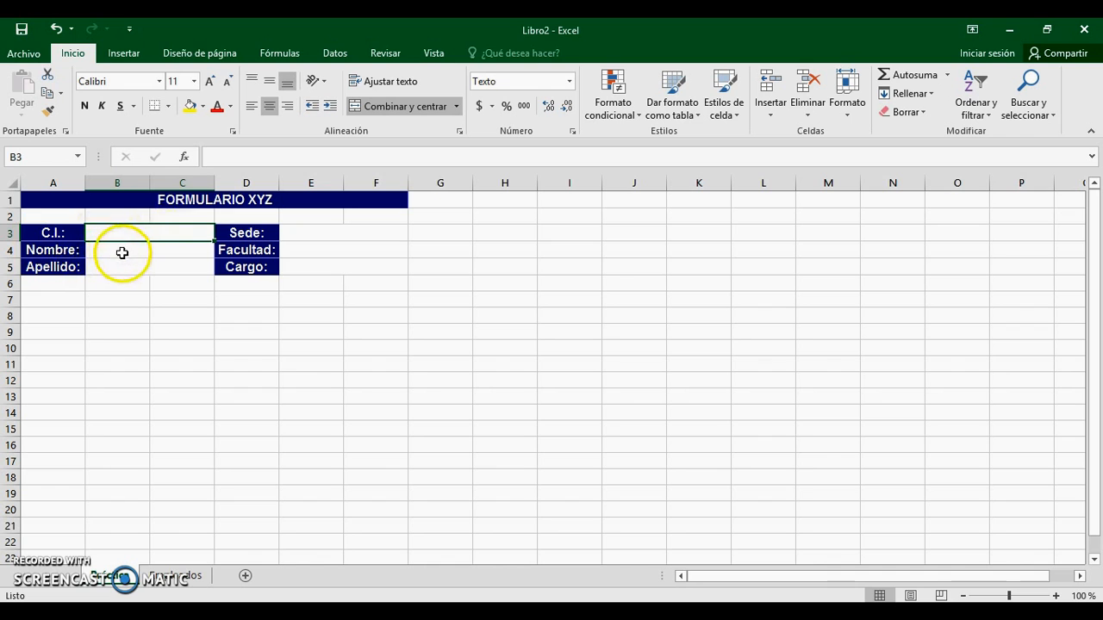
Step: Format the C.I. entry cell B3 as Texto through Formato de celdas
{"action": "right_click", "coordinate": [118, 236]}
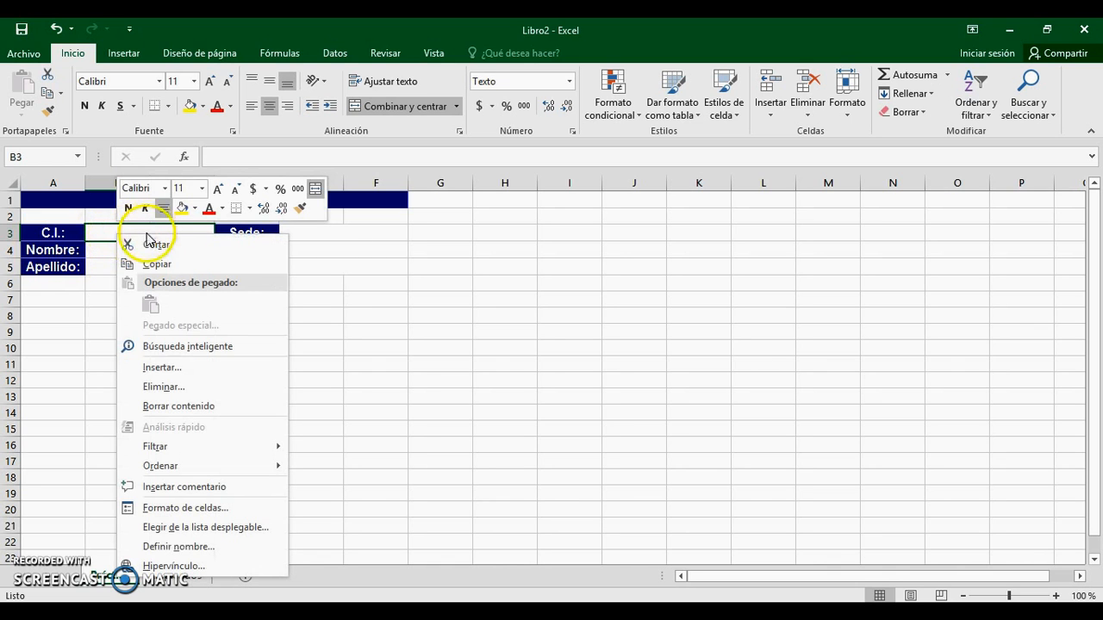
{"action": "left_click", "coordinate": [194, 509]}
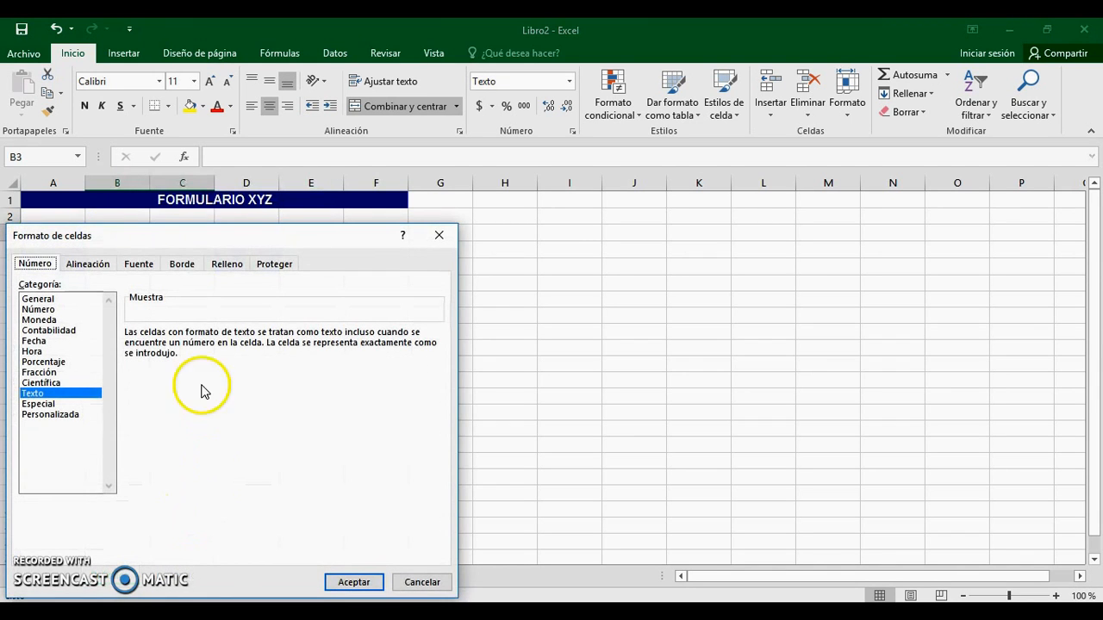
{"action": "left_click_drag", "start_coordinate": [215, 236], "coordinate": [441, 184]}
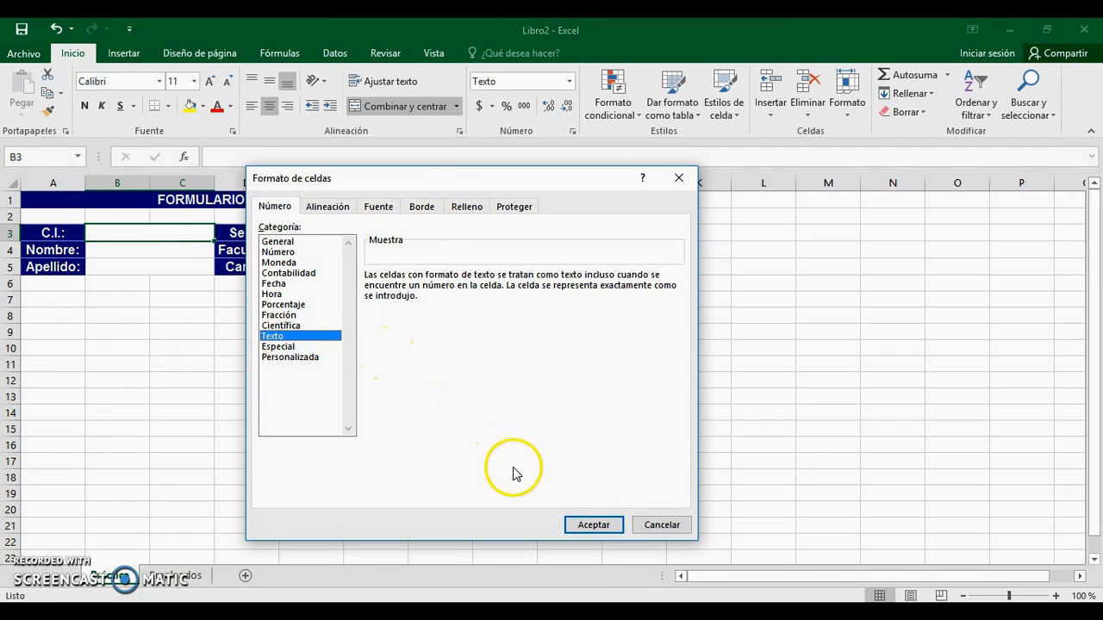
{"action": "left_click", "coordinate": [593, 526]}
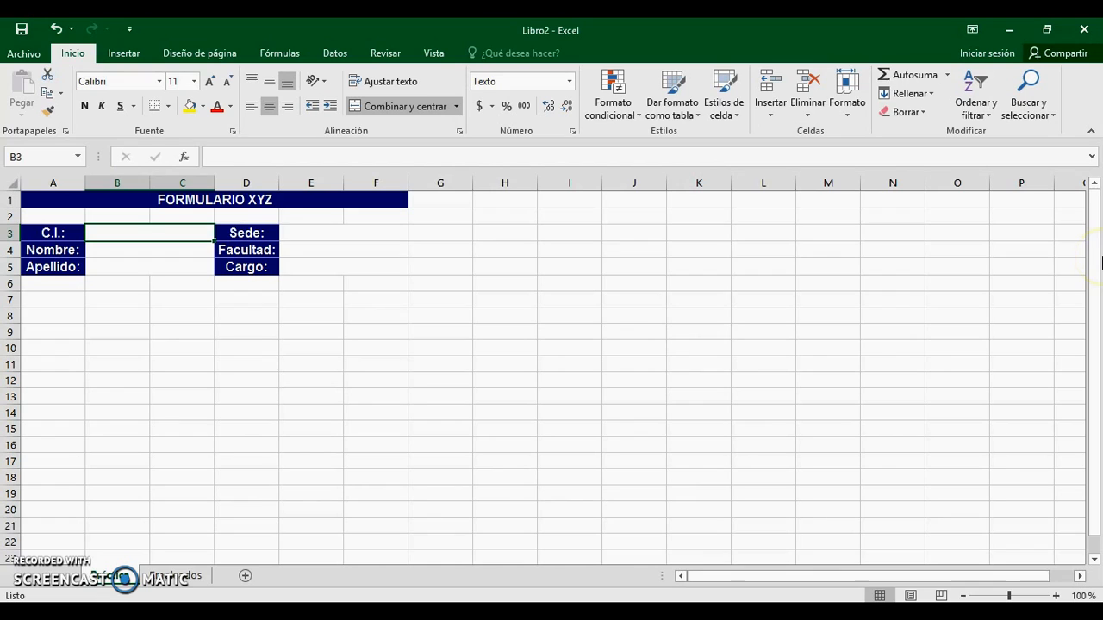
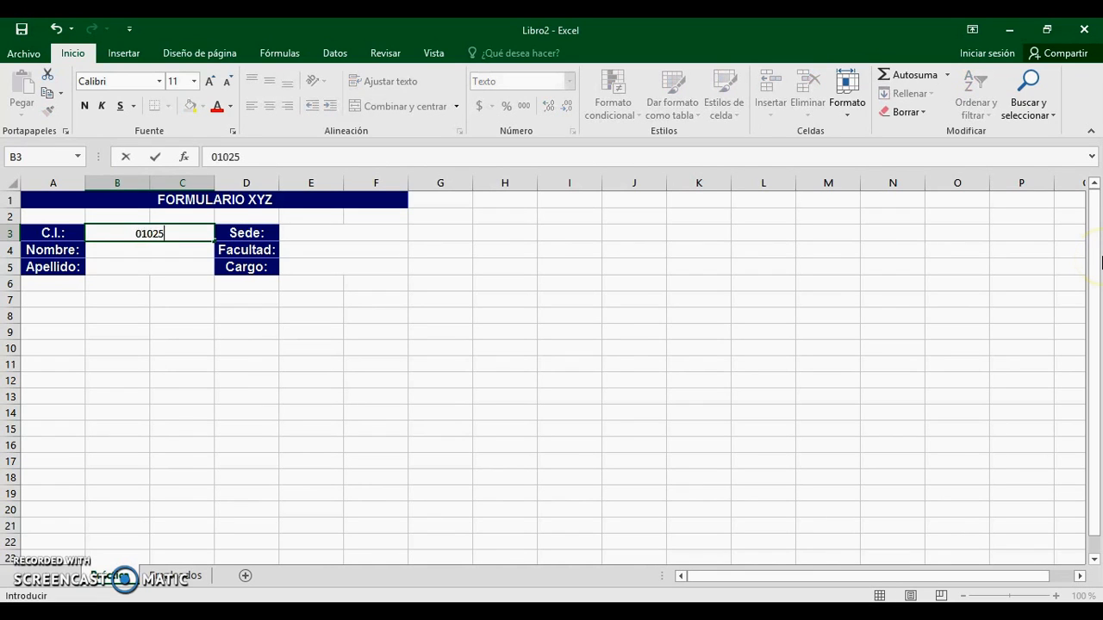
Step: Enter an identity number in C.I., test 010 in Nombre, where the leading zero drops, then clear it
{"action": "key", "text": "Return"}
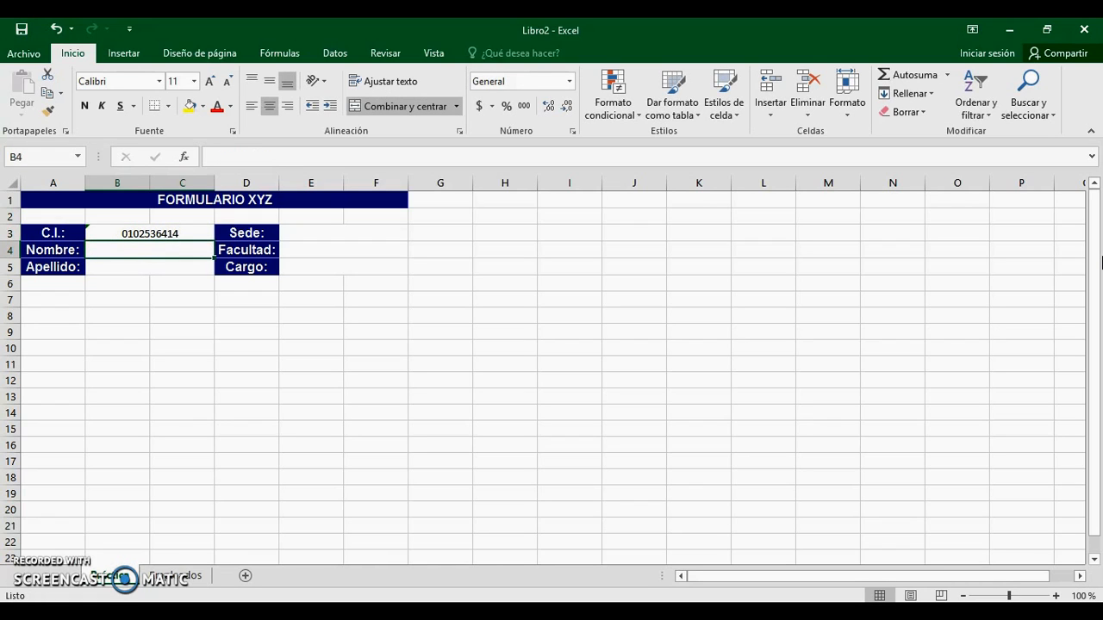
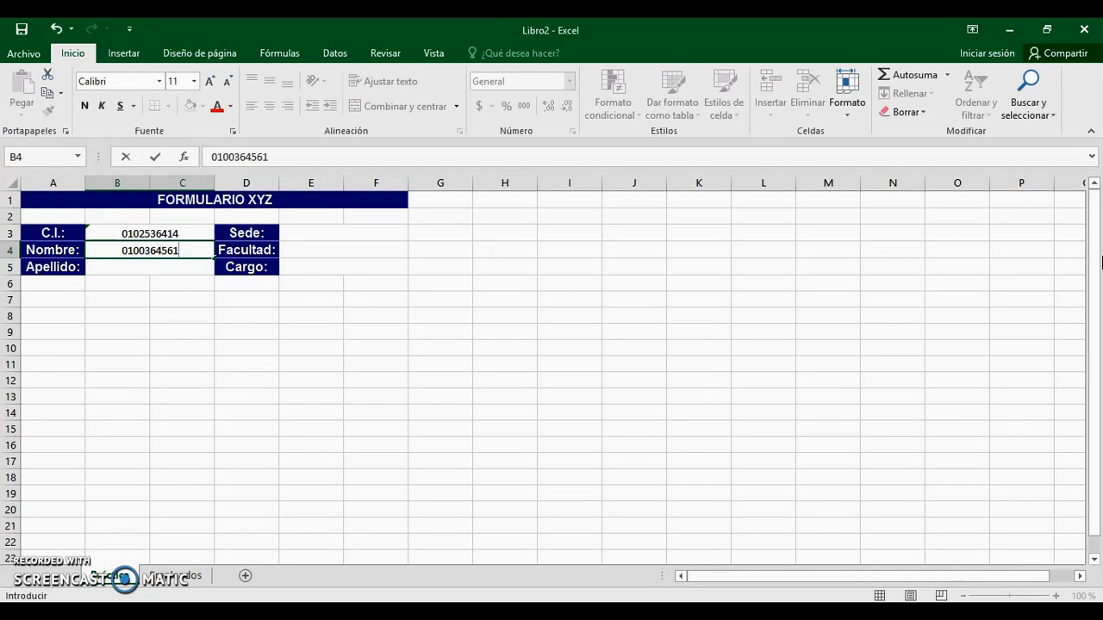
{"action": "key", "text": "Return"}
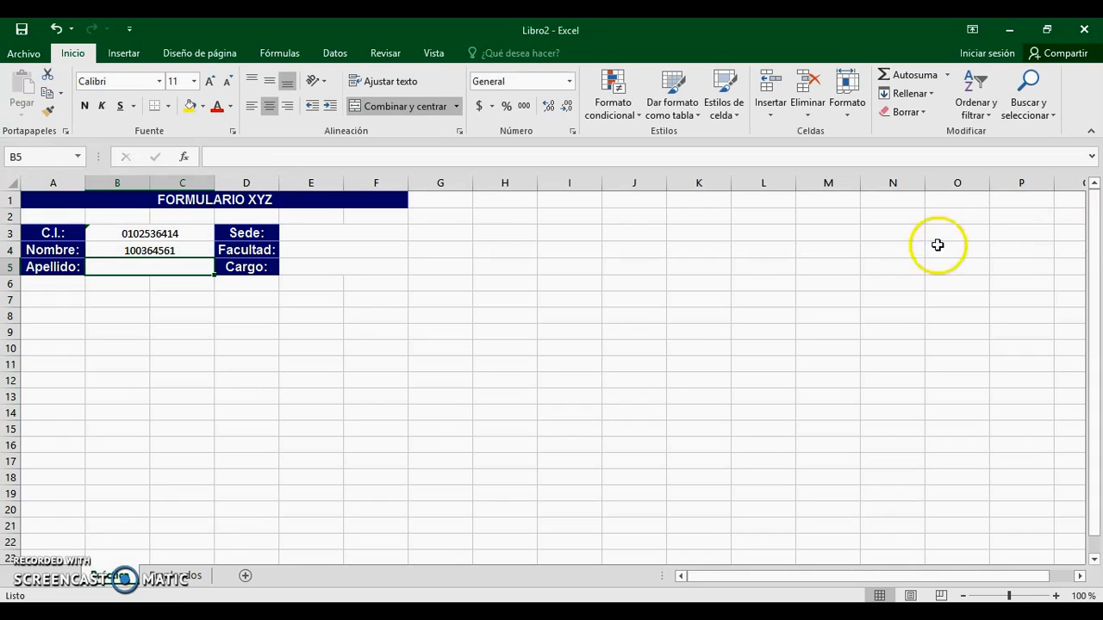
{"action": "left_click", "coordinate": [137, 247]}
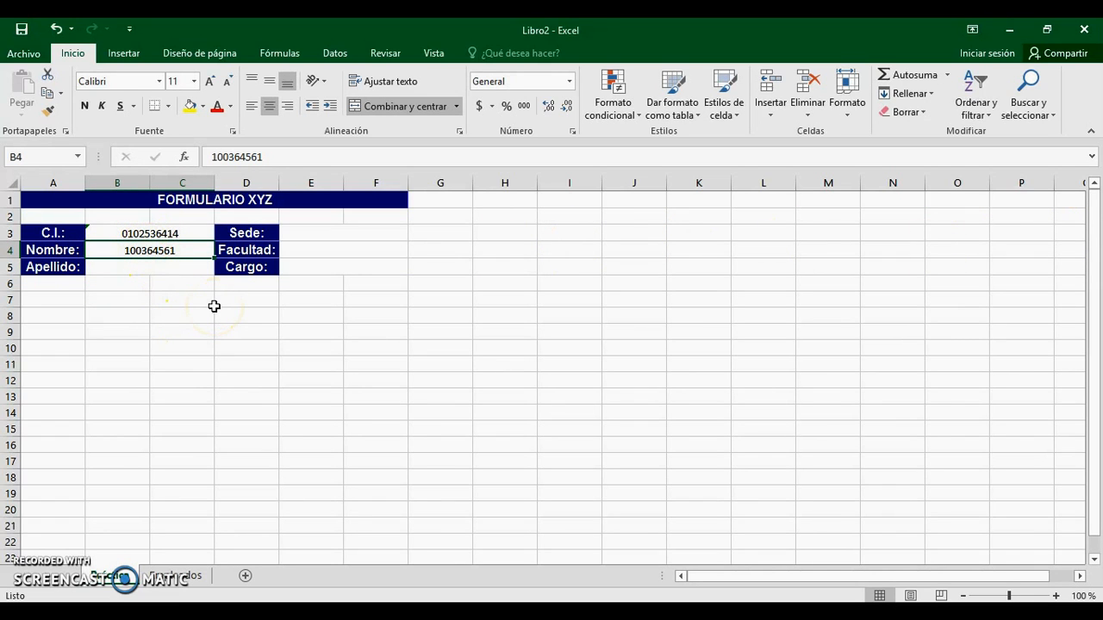
{"action": "key", "text": "Up"}
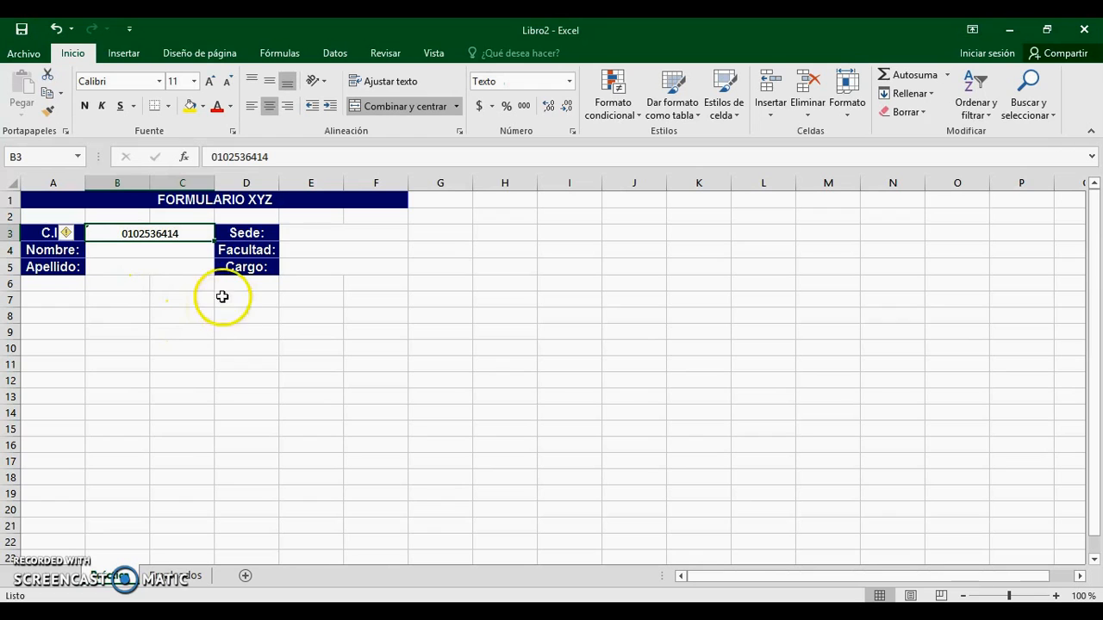
Step: Reconfirm the Texto number format on C.I. cell B3, then select the Nombre cell
{"action": "right_click", "coordinate": [170, 231]}
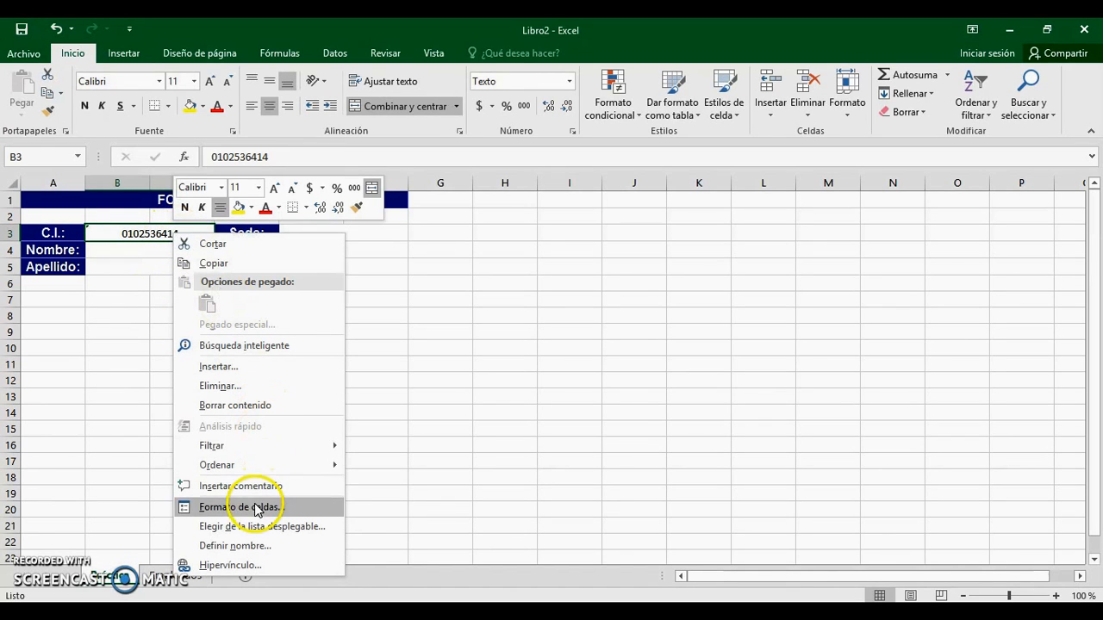
{"action": "right_click", "coordinate": [141, 231]}
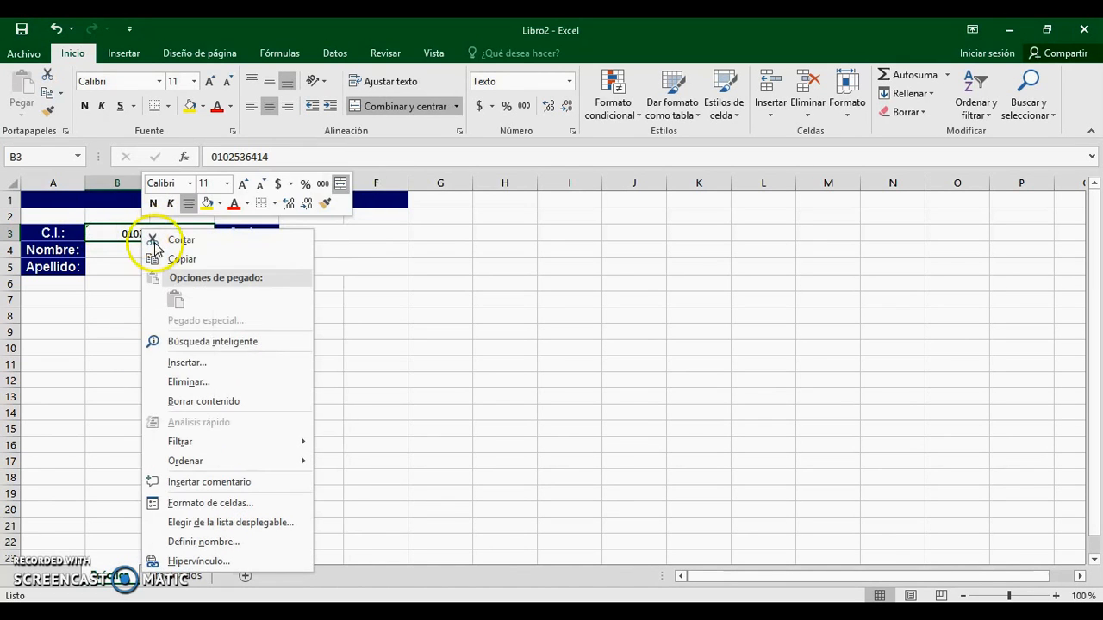
{"action": "left_click", "coordinate": [243, 506]}
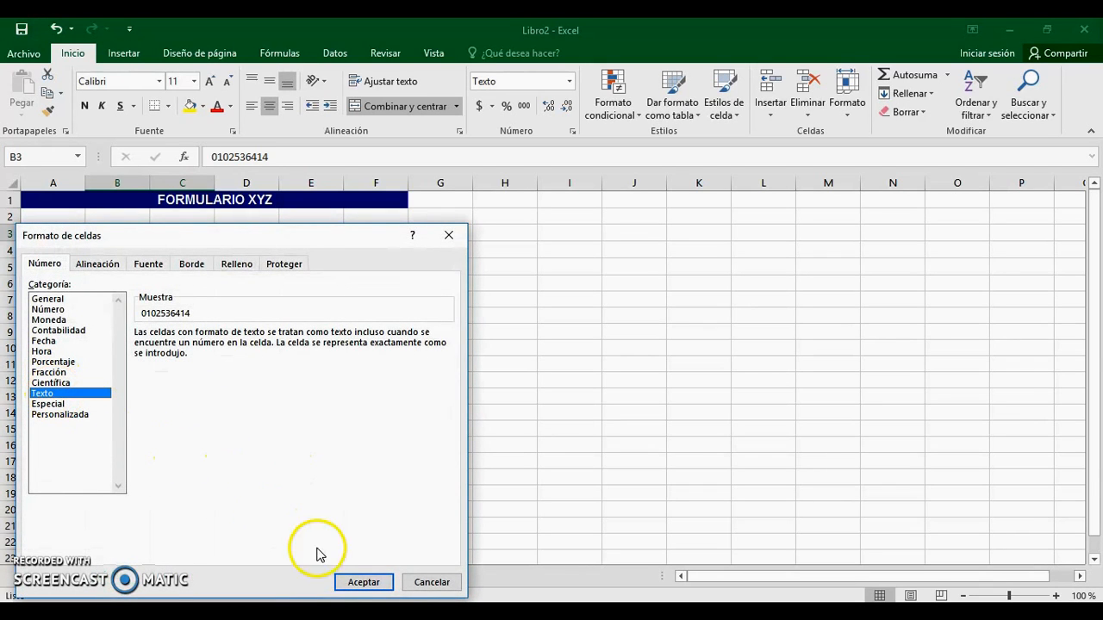
{"action": "left_click", "coordinate": [364, 582]}
{"action": "left_click", "coordinate": [137, 296]}
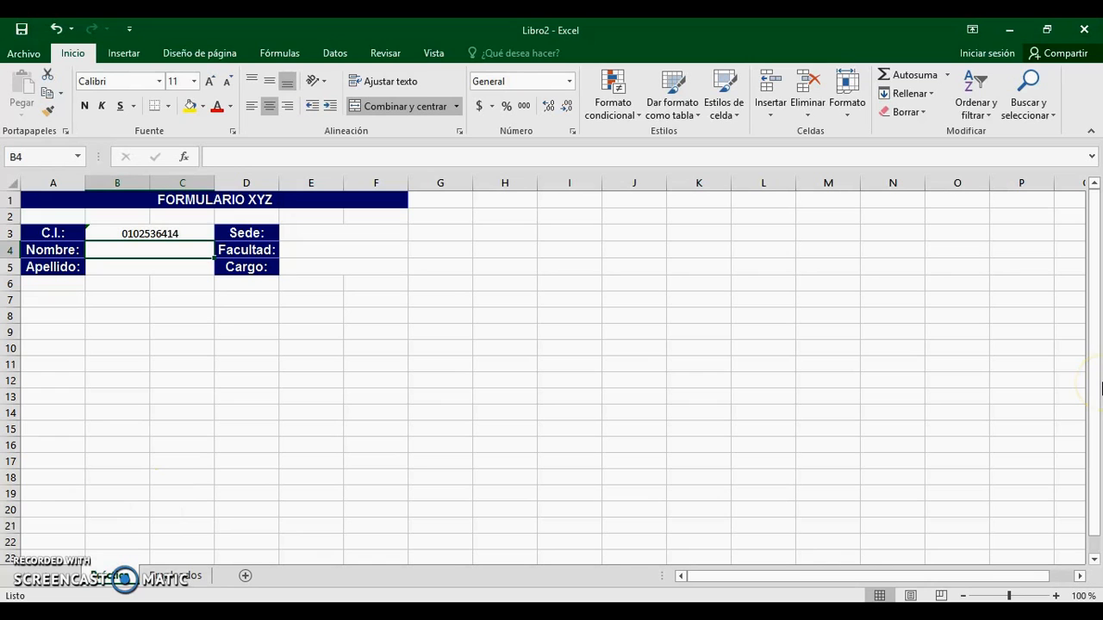
{"action": "left_click", "coordinate": [148, 235]}
{"action": "left_click", "coordinate": [178, 578]}
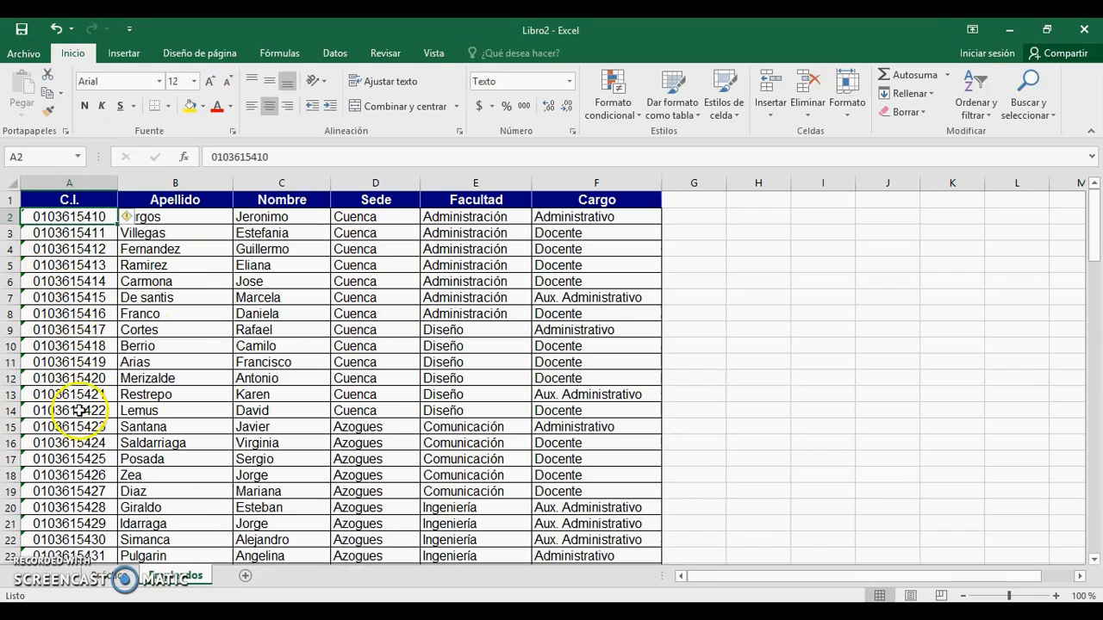
{"action": "left_click", "coordinate": [77, 441]}
{"action": "left_click", "coordinate": [207, 444]}
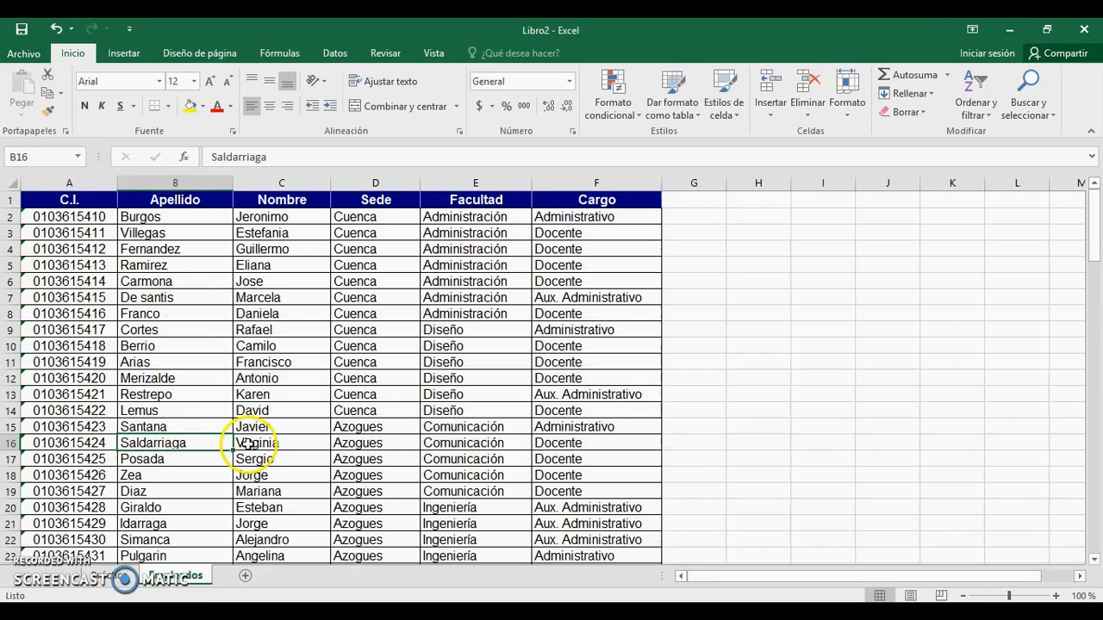
{"action": "left_click", "coordinate": [288, 443]}
{"action": "left_click", "coordinate": [398, 443]}
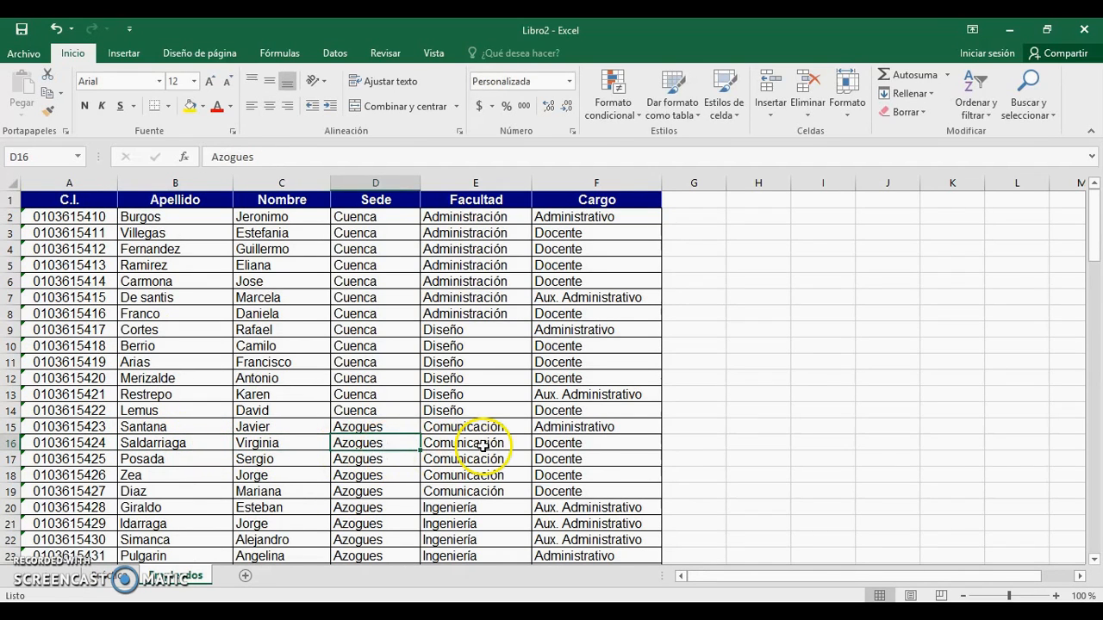
{"action": "left_click", "coordinate": [483, 446]}
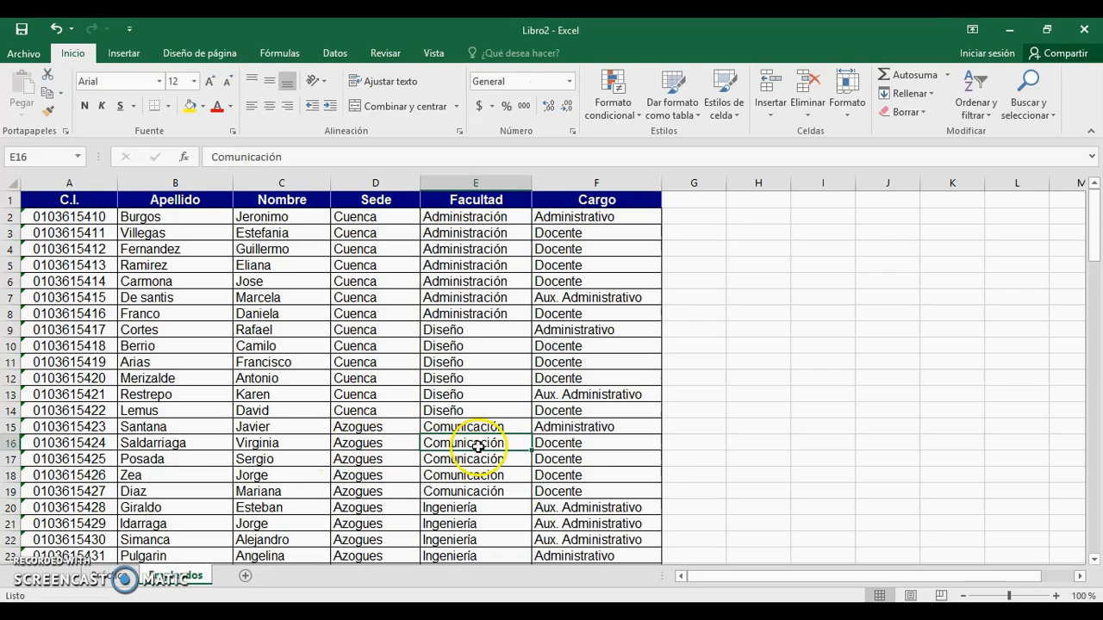
{"action": "left_click", "coordinate": [112, 575]}
Step: Start a lookup formula by typing =buscarv( in Nombre cell B4
{"action": "left_click", "coordinate": [152, 255]}
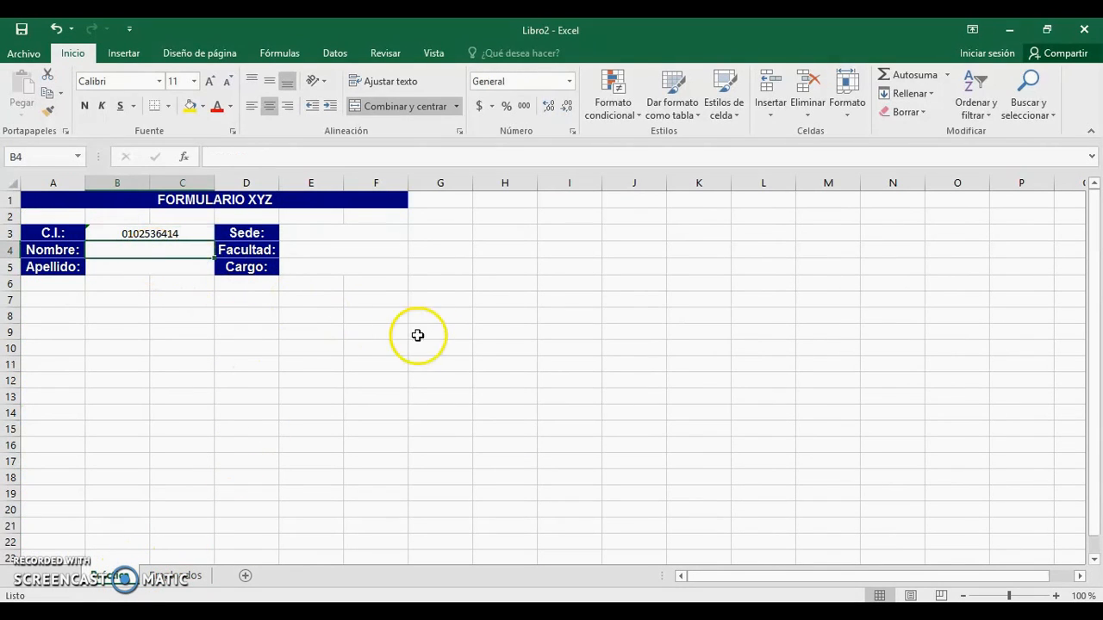
{"action": "type", "text": "="}
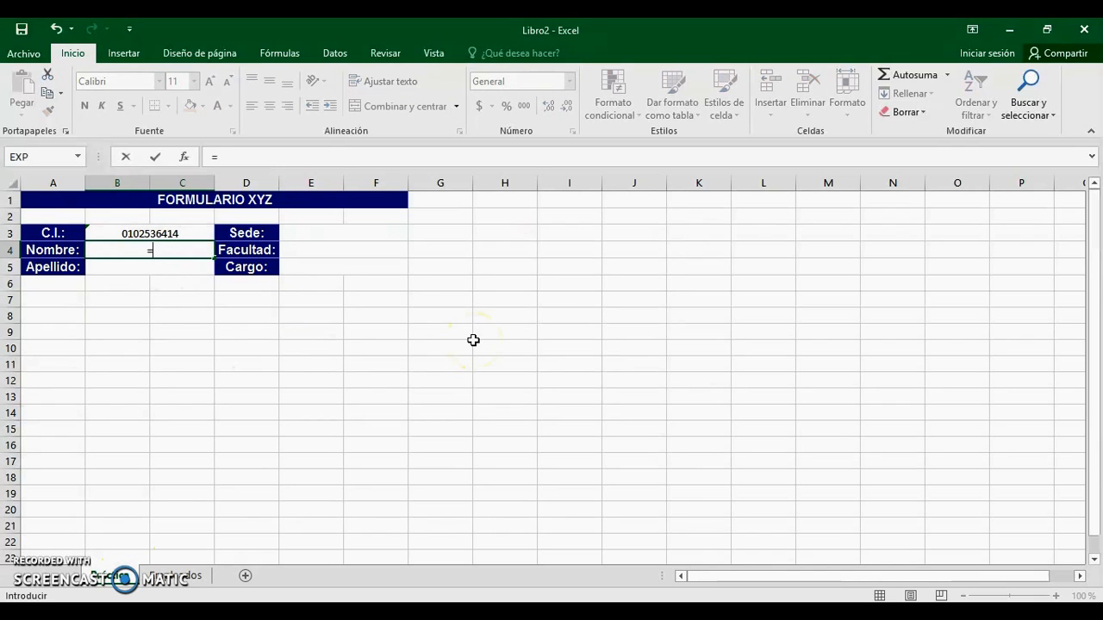
{"action": "type", "text": "bus"}
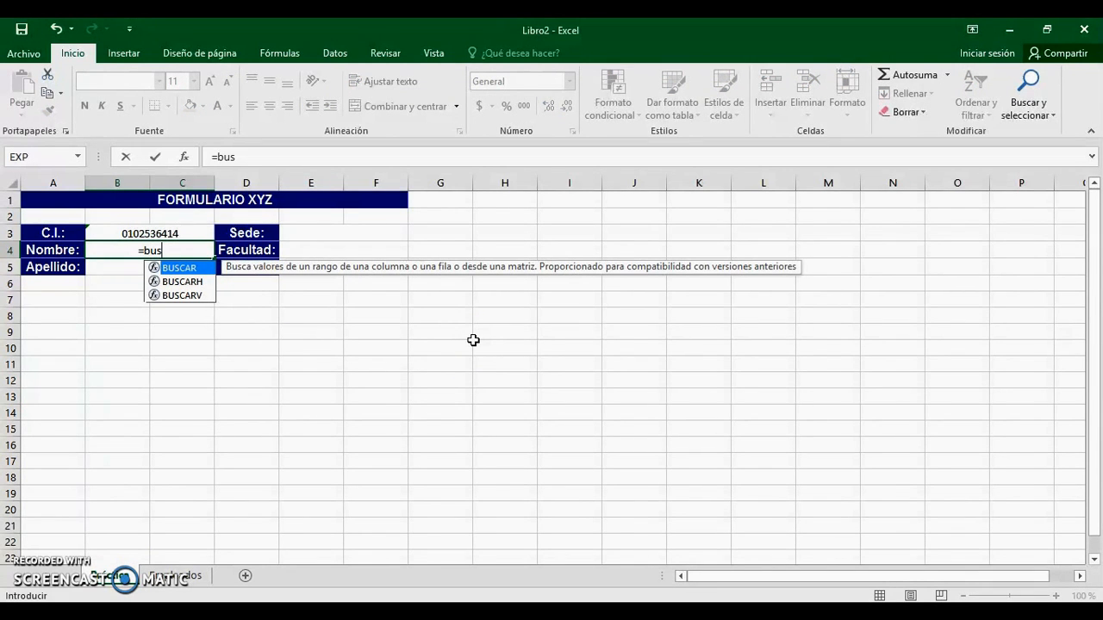
{"action": "type", "text": "car"}
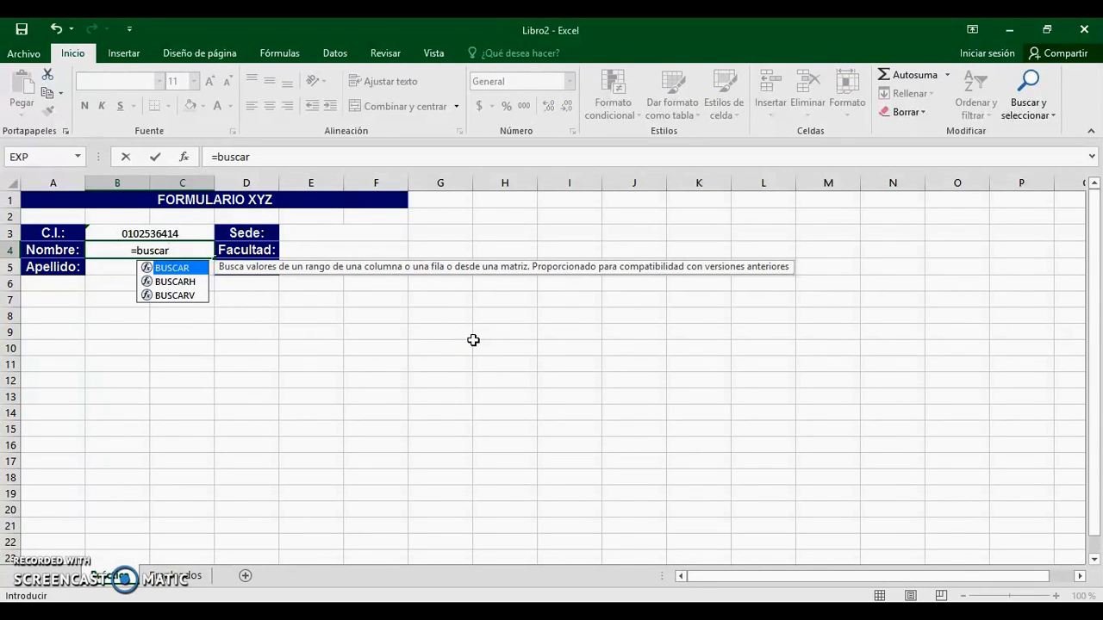
{"action": "type", "text": "v("}
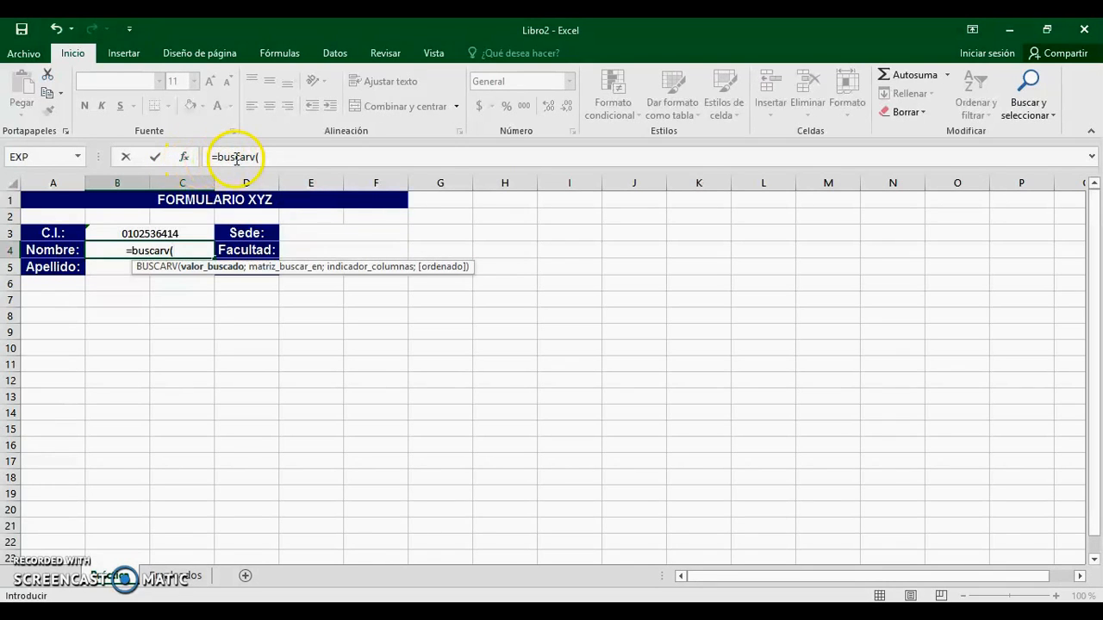
Step: Open the BUSCARV arguments dialog and set Valor_buscado to B3
{"action": "left_click", "coordinate": [182, 157]}
{"action": "left_click_drag", "start_coordinate": [458, 259], "coordinate": [549, 224]}
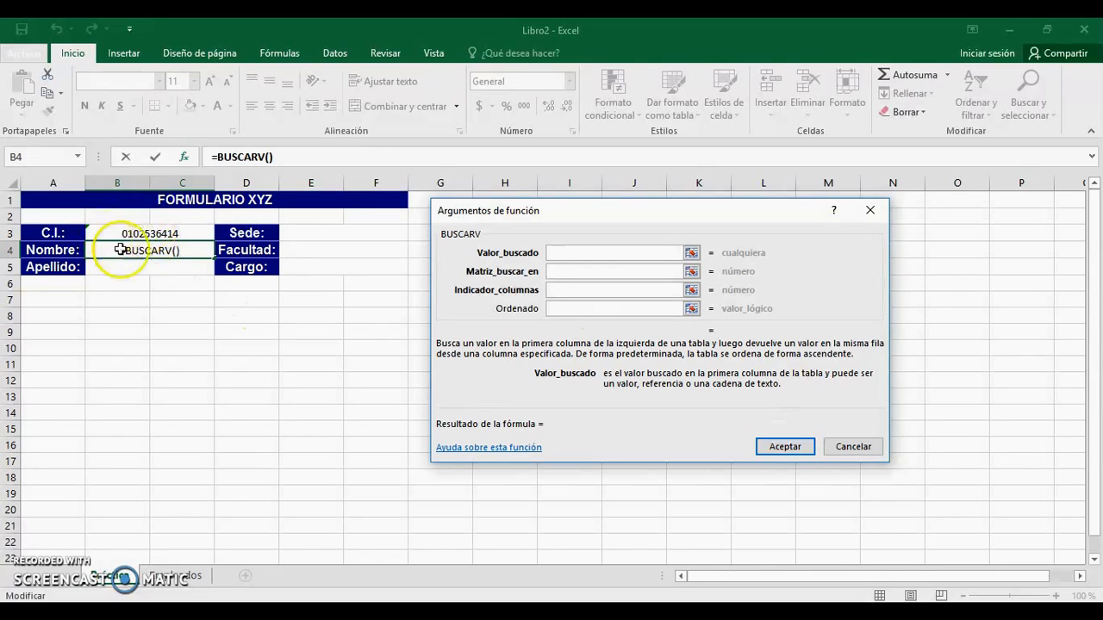
{"action": "left_click", "coordinate": [161, 234]}
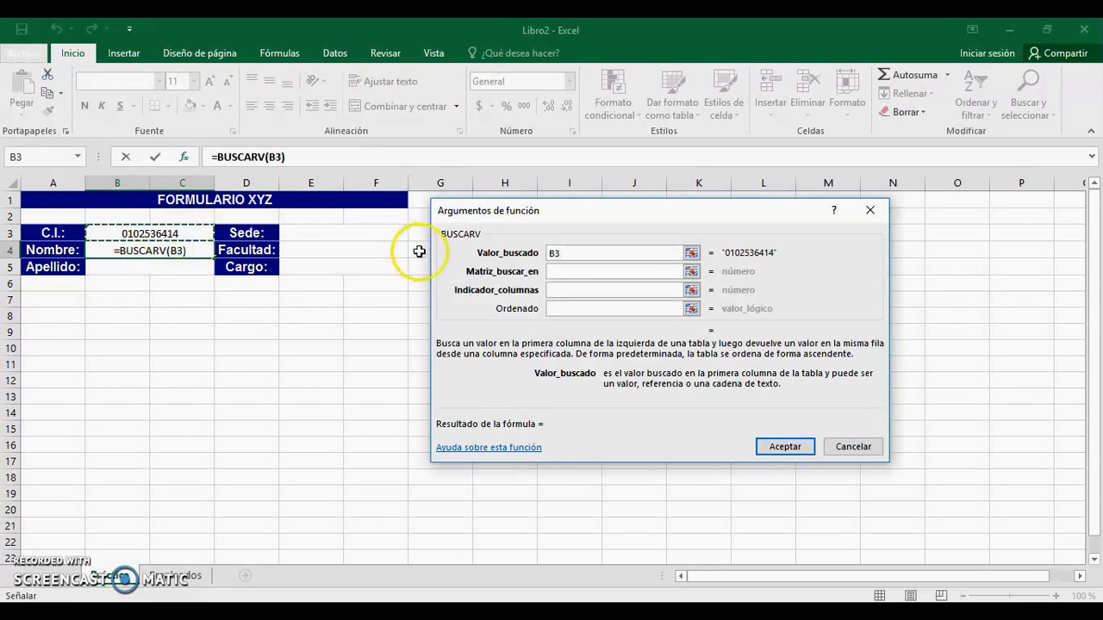
{"action": "left_click", "coordinate": [566, 271]}
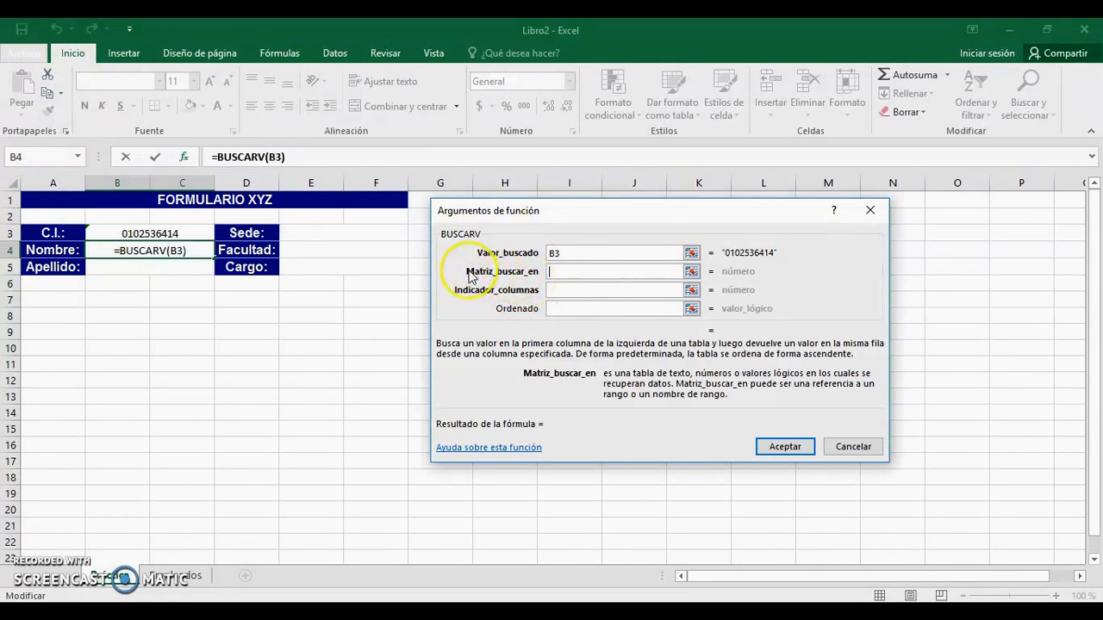
{"action": "left_click", "coordinate": [567, 254]}
{"action": "left_click", "coordinate": [564, 271]}
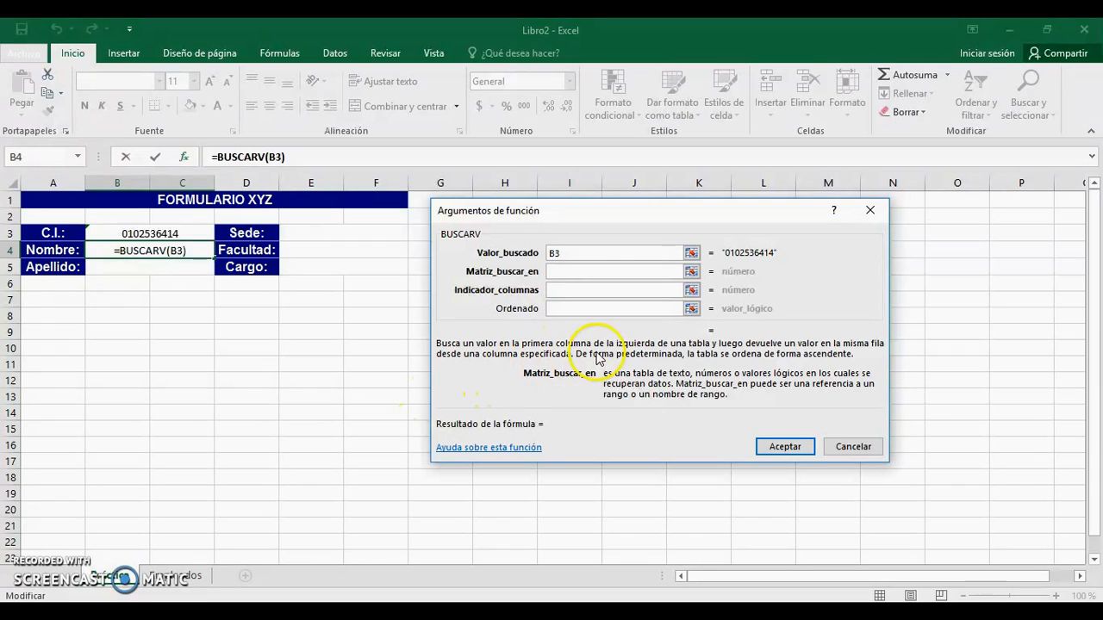
Step: Set Matriz_buscar_en to the entire Empleados sheet, Empleados!1:1048576
{"action": "left_click", "coordinate": [692, 272]}
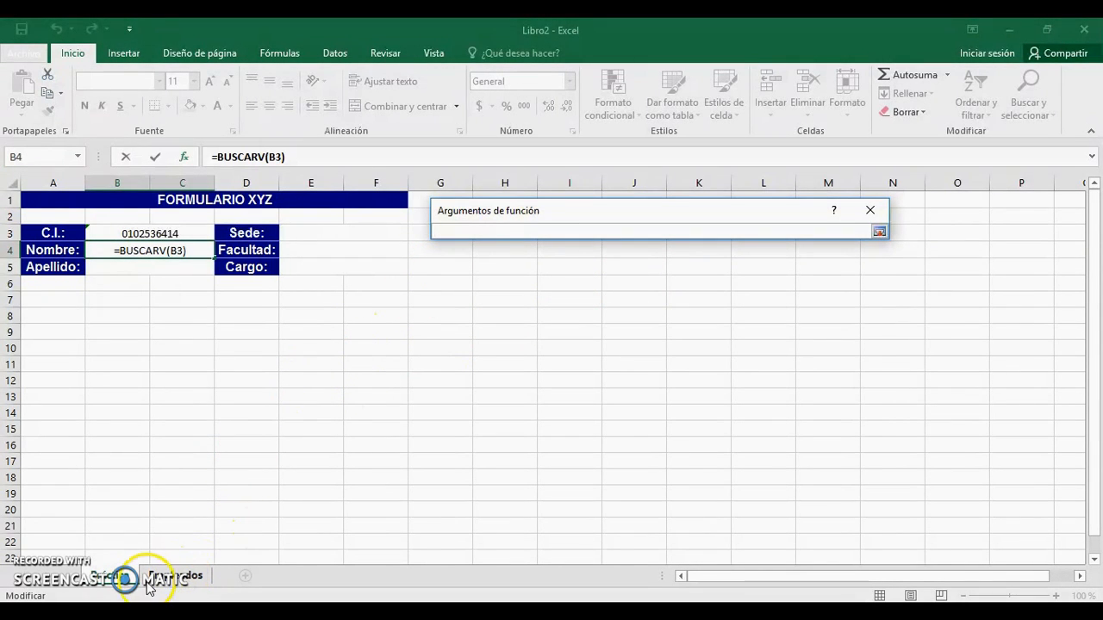
{"action": "left_click", "coordinate": [173, 581]}
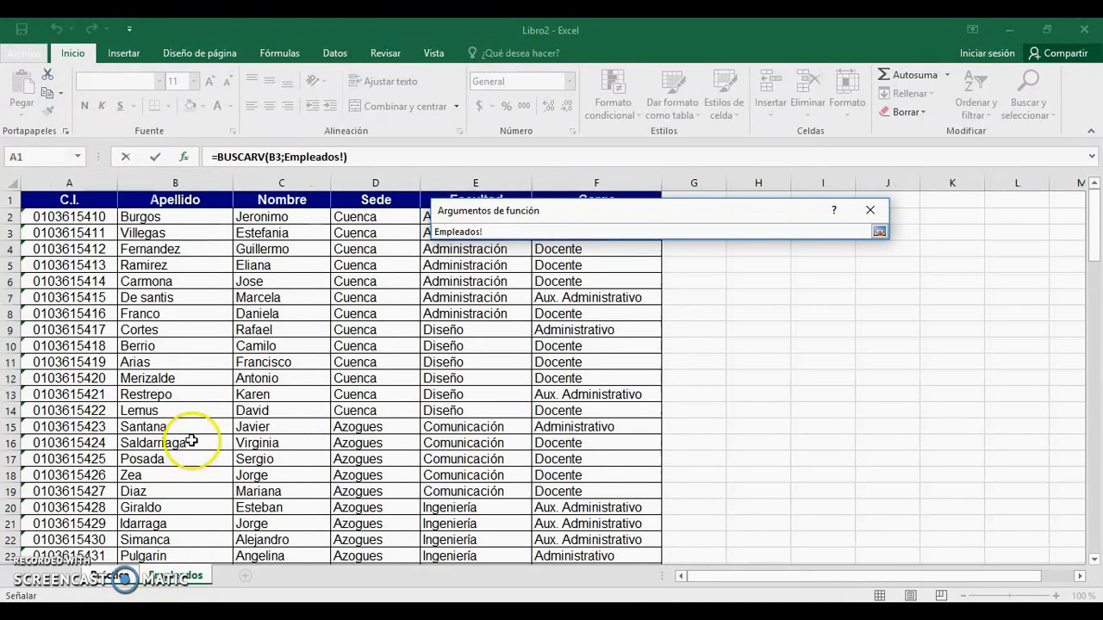
{"action": "left_click_drag", "start_coordinate": [61, 178], "coordinate": [557, 168]}
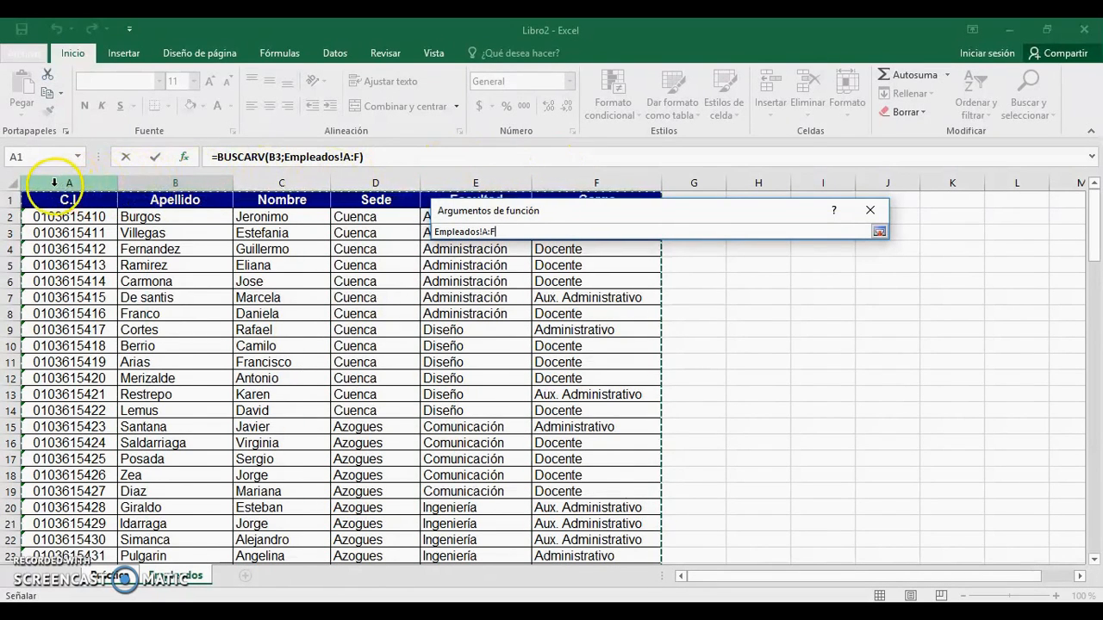
{"action": "left_click_drag", "start_coordinate": [54, 182], "coordinate": [341, 175]}
{"action": "left_click_drag", "start_coordinate": [408, 169], "coordinate": [596, 181]}
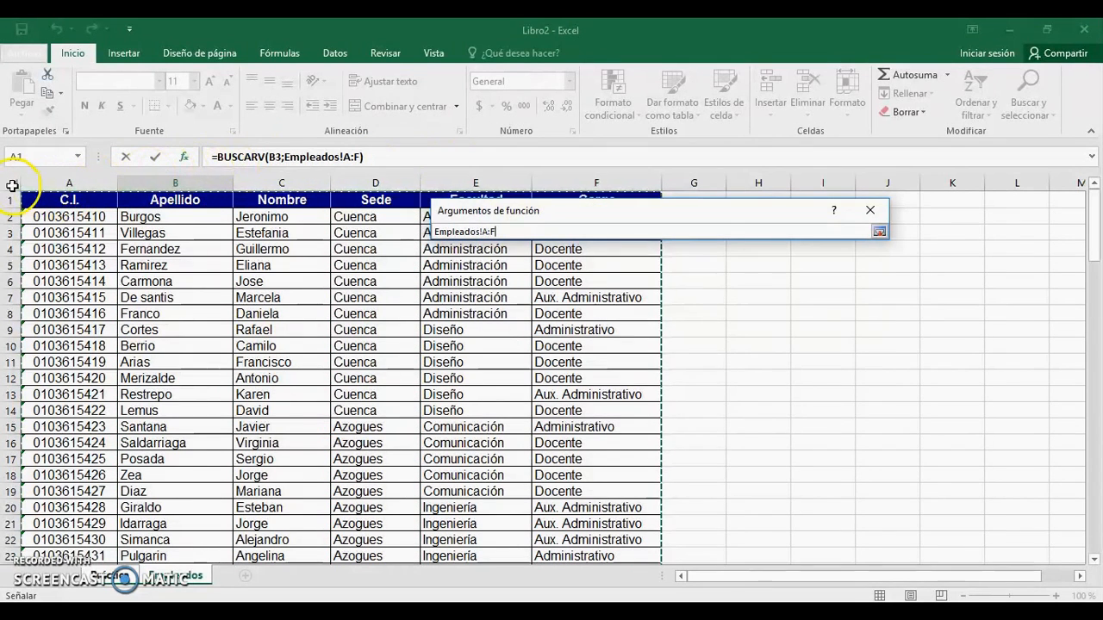
{"action": "left_click", "coordinate": [9, 182]}
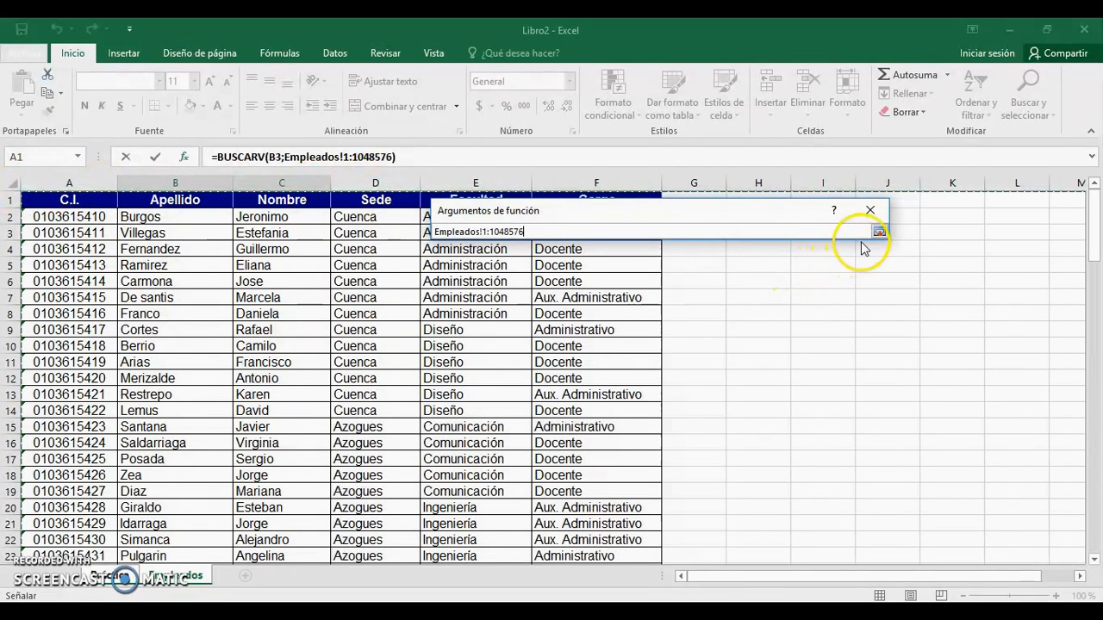
{"action": "key", "text": "Return"}
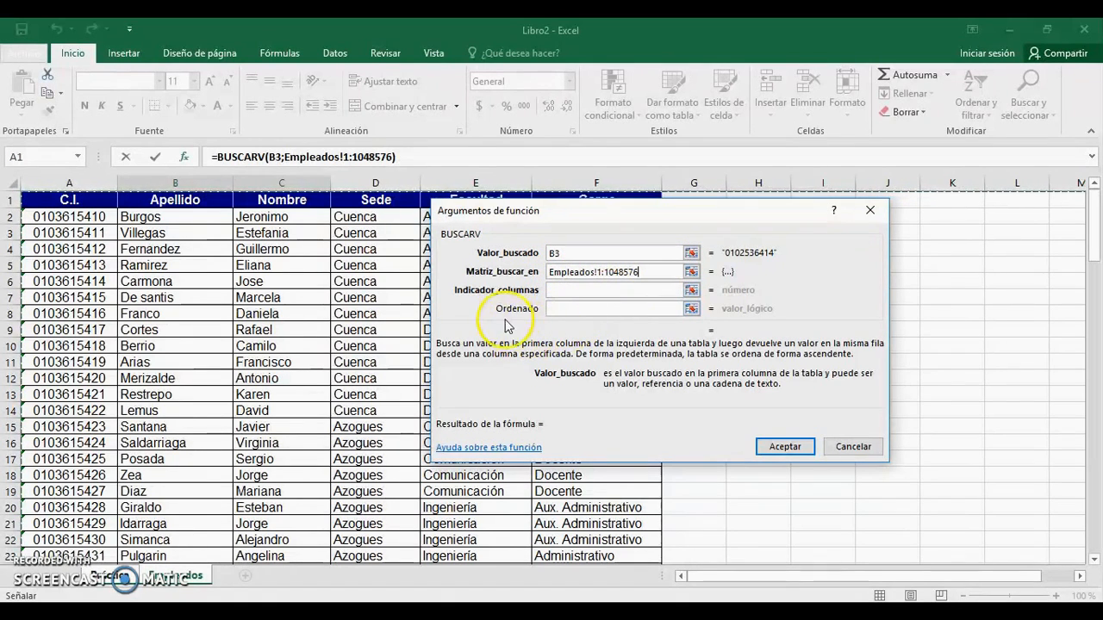
Step: Set Indicador_columnas to 3 so the lookup returns the Nombre column
{"action": "left_click", "coordinate": [593, 291]}
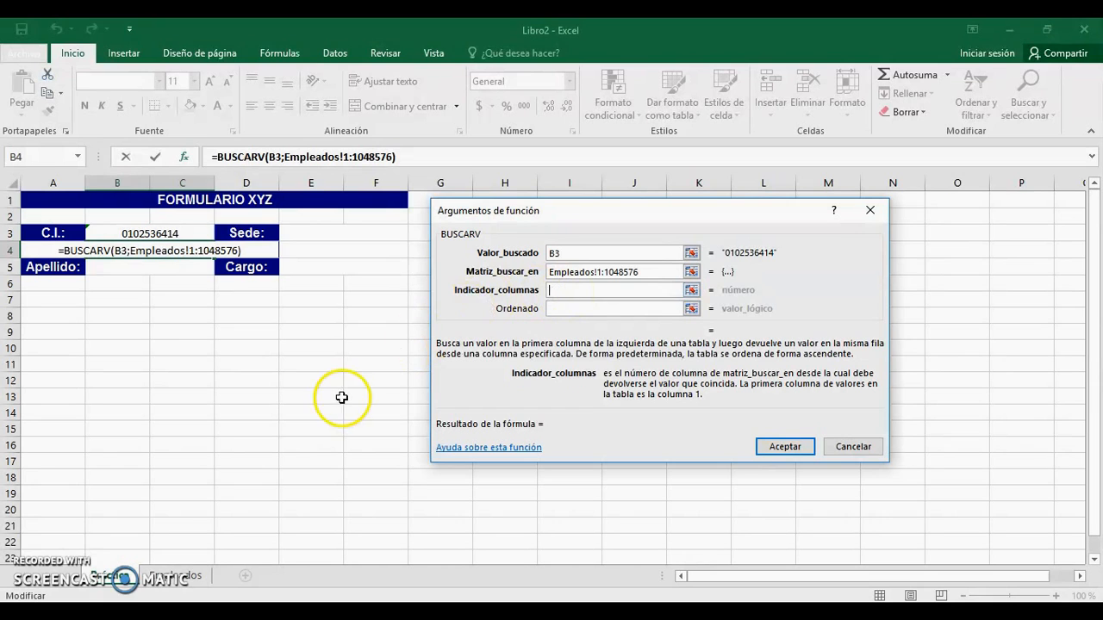
{"action": "left_click", "coordinate": [183, 586]}
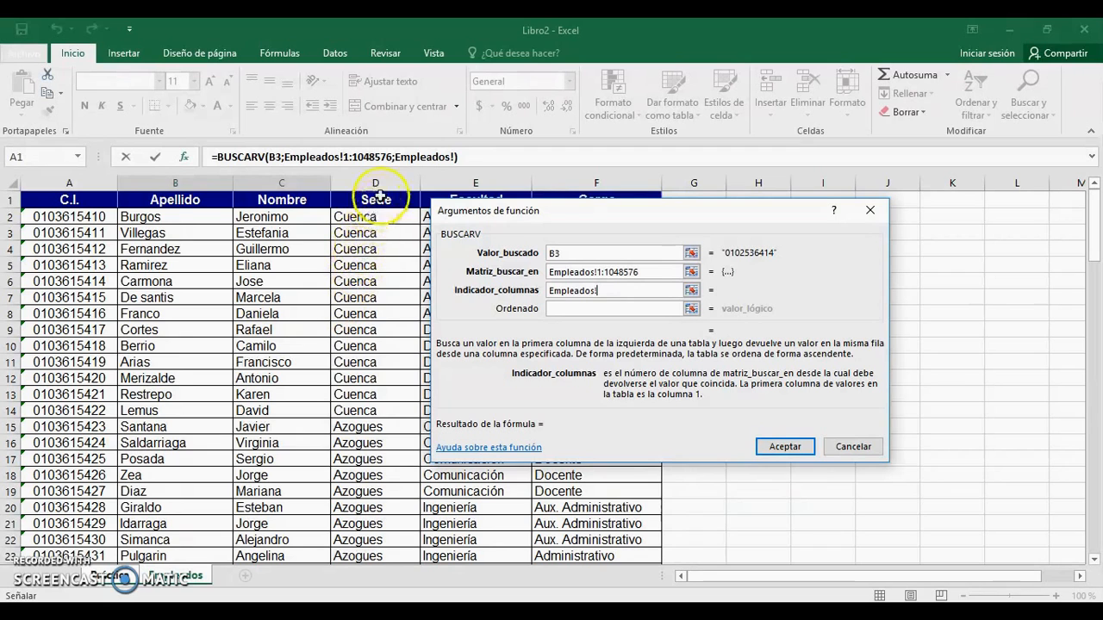
{"action": "left_click_drag", "start_coordinate": [509, 218], "coordinate": [513, 242]}
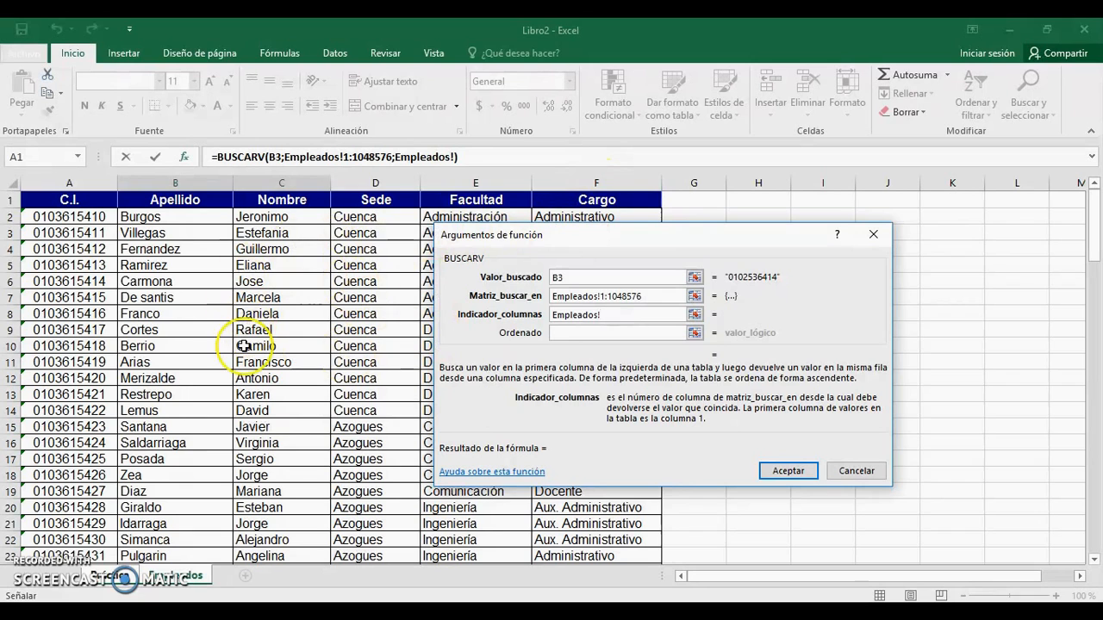
{"action": "left_click", "coordinate": [119, 577]}
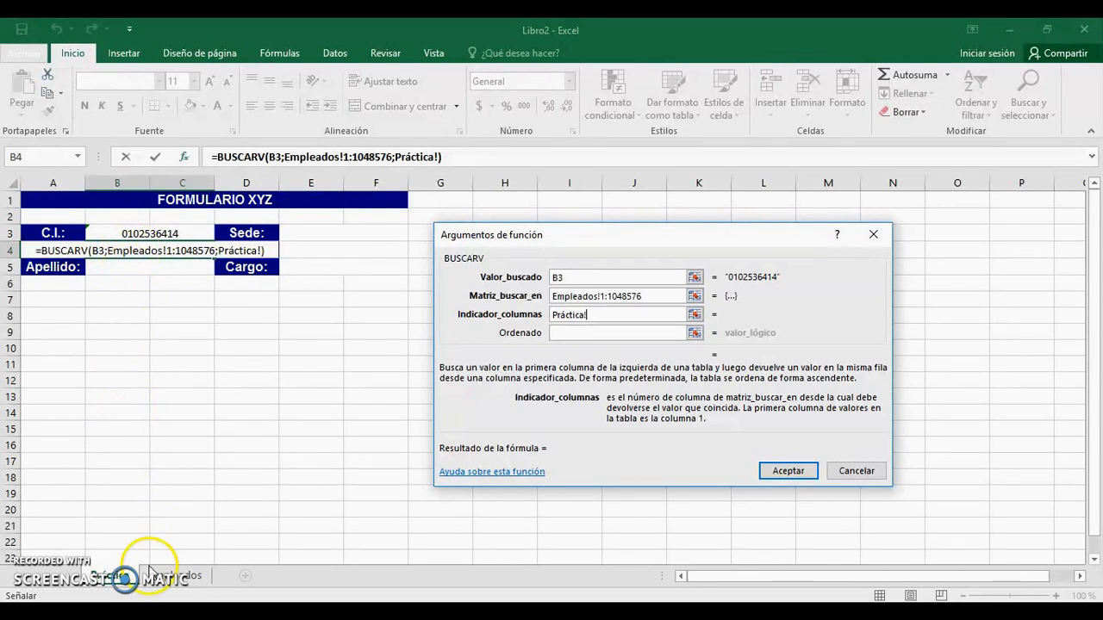
{"action": "left_click", "coordinate": [175, 576]}
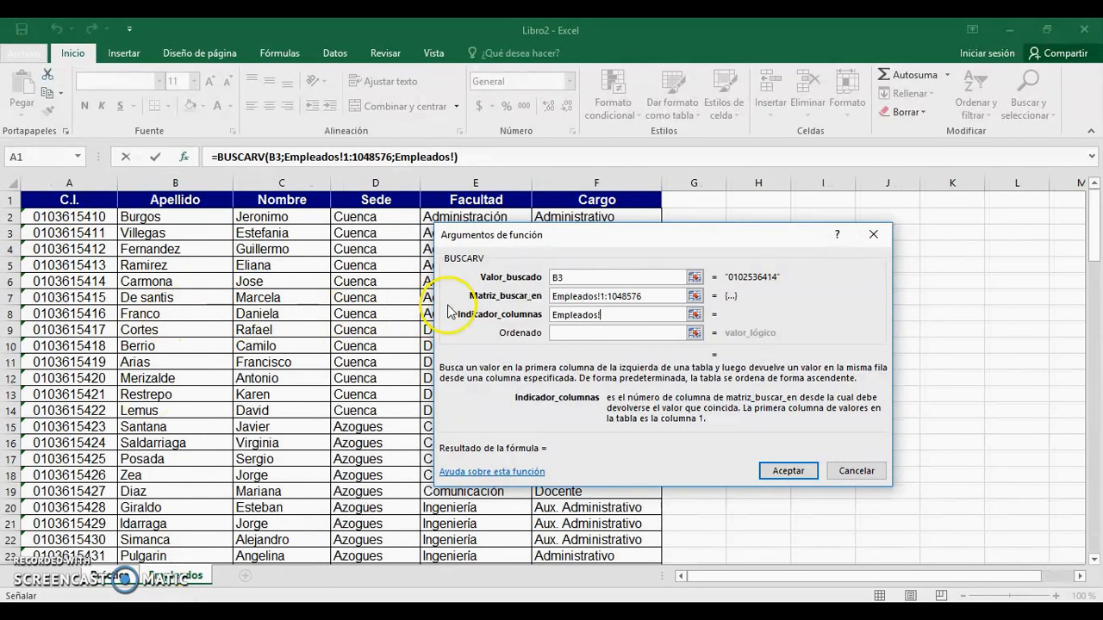
{"action": "left_click_drag", "start_coordinate": [602, 314], "coordinate": [565, 315]}
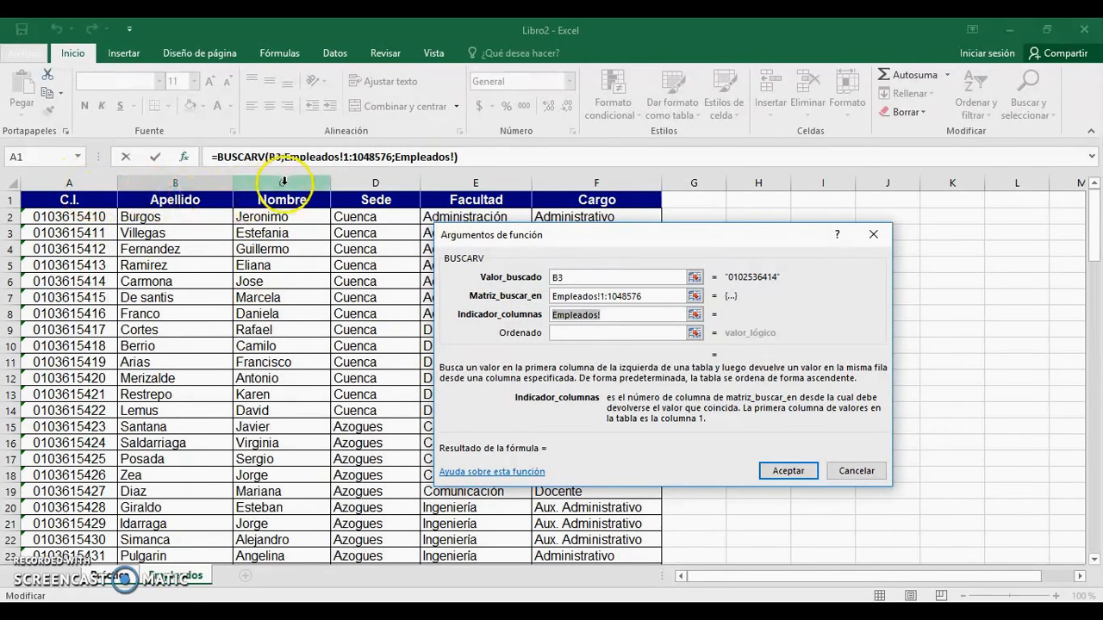
{"action": "type", "text": "3"}
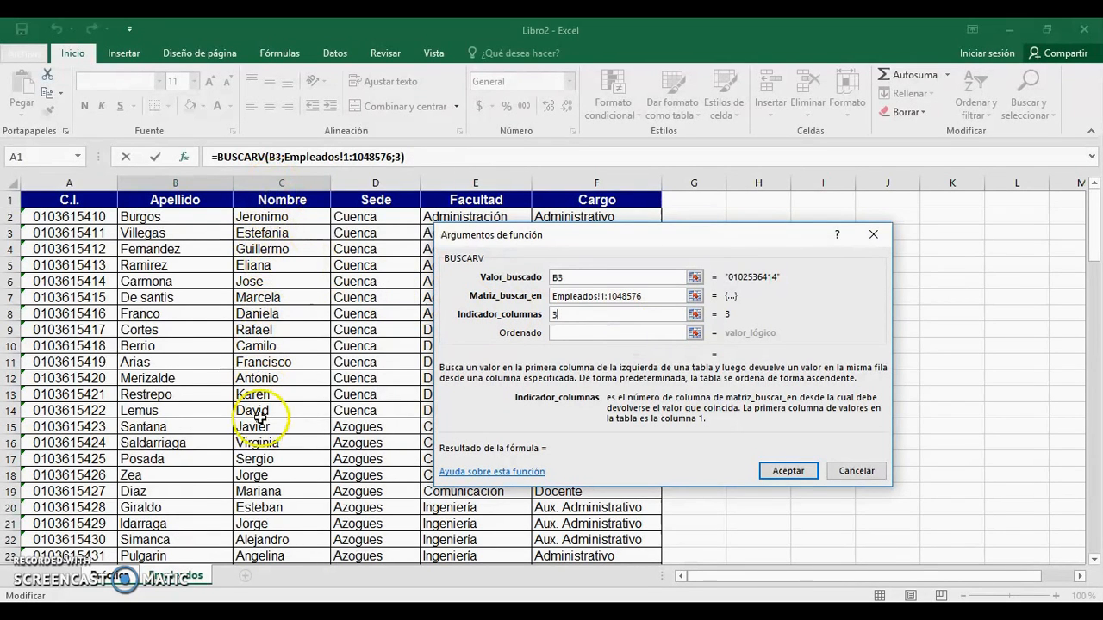
Step: Set Ordenado to FALSO for an exact match and accept the BUSCARV formula
{"action": "left_click", "coordinate": [606, 334]}
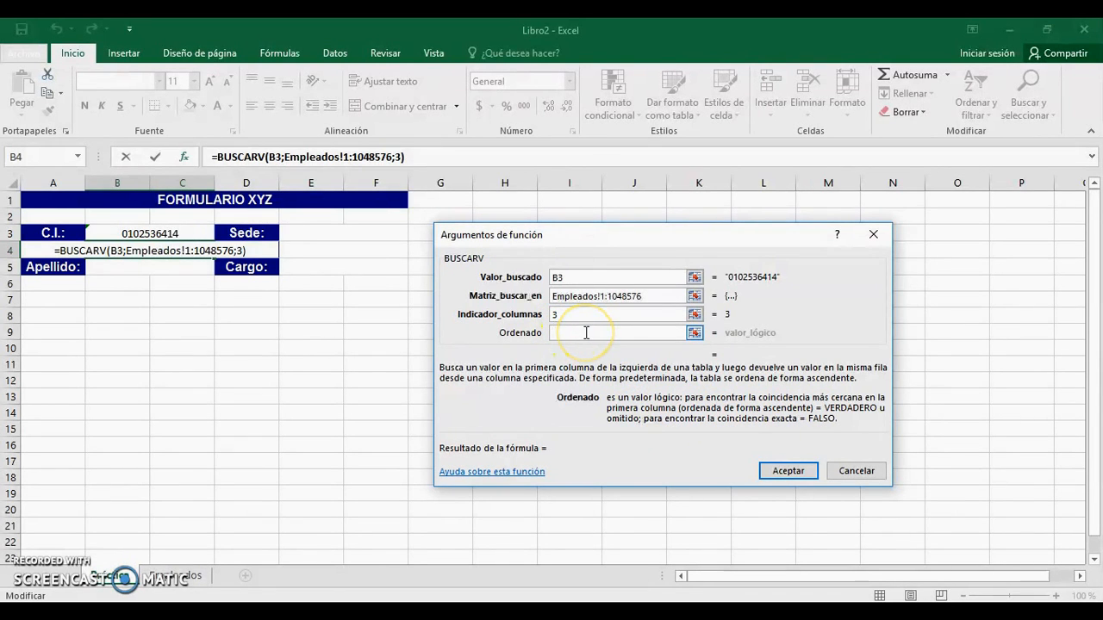
{"action": "type", "text": "FAL"}
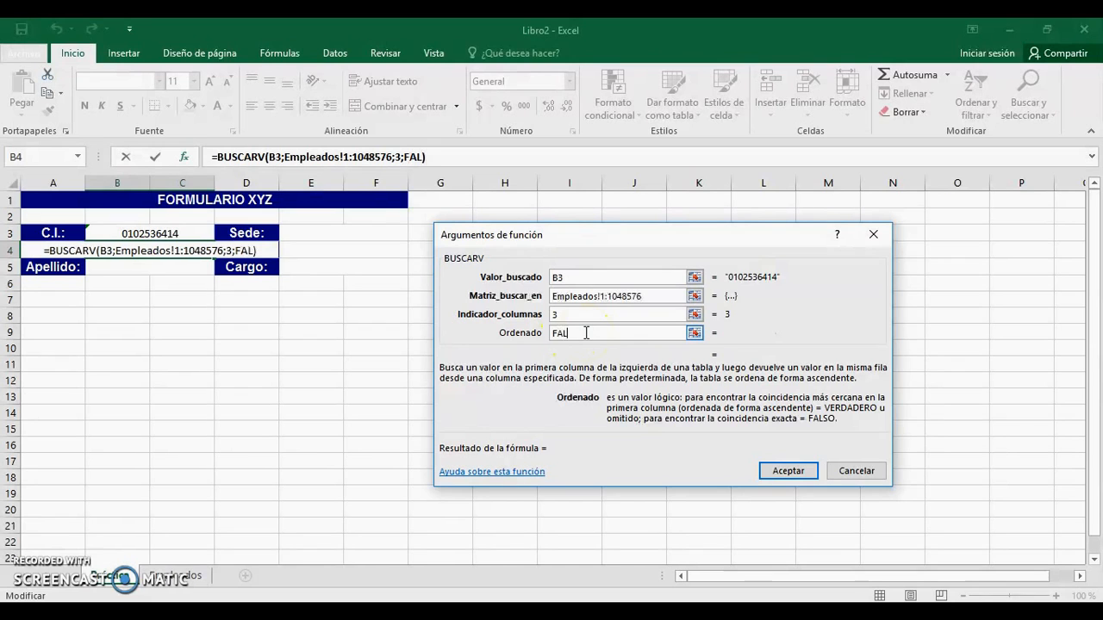
{"action": "type", "text": "SO"}
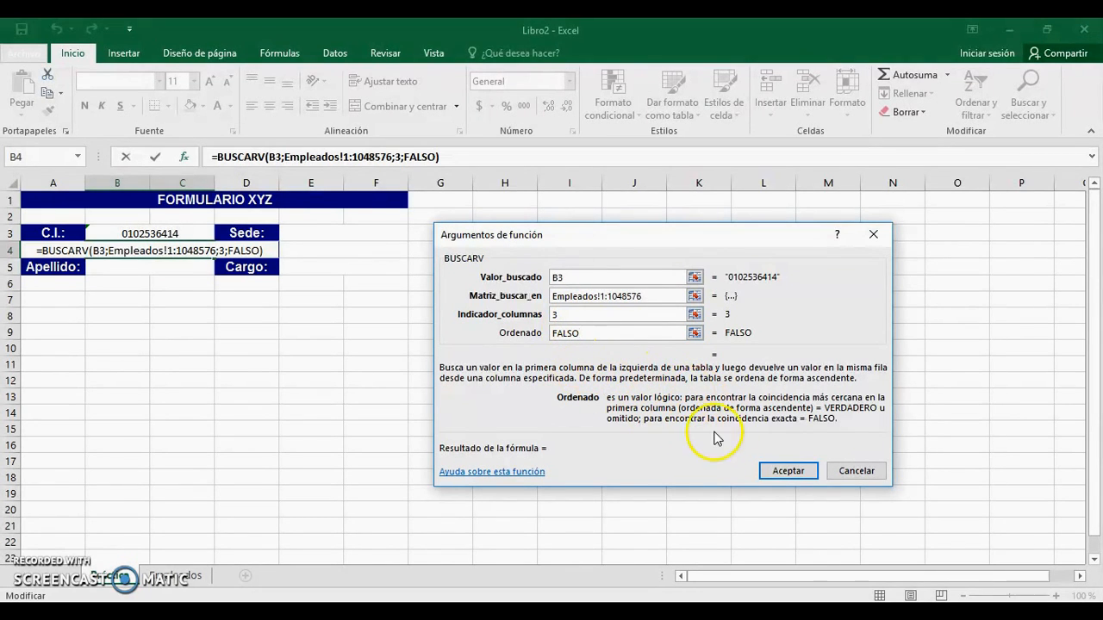
{"action": "left_click", "coordinate": [788, 473]}
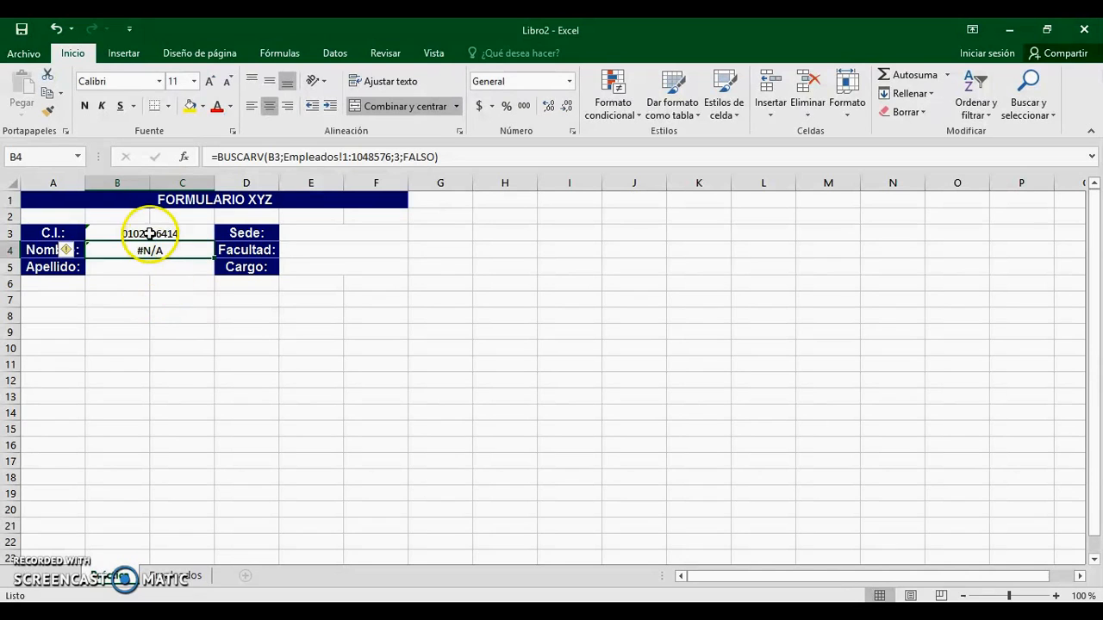
Step: Copy the first employee's identity number from Empleados A2 and select B3's current value to replace it
{"action": "left_click", "coordinate": [151, 234]}
{"action": "left_click", "coordinate": [176, 250]}
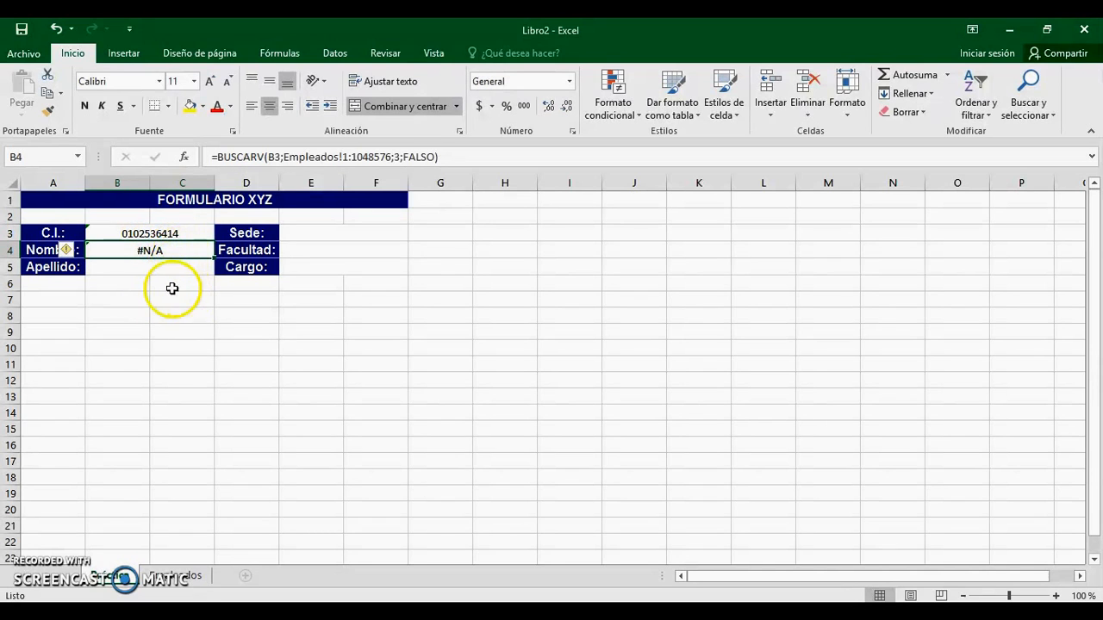
{"action": "left_click", "coordinate": [168, 234]}
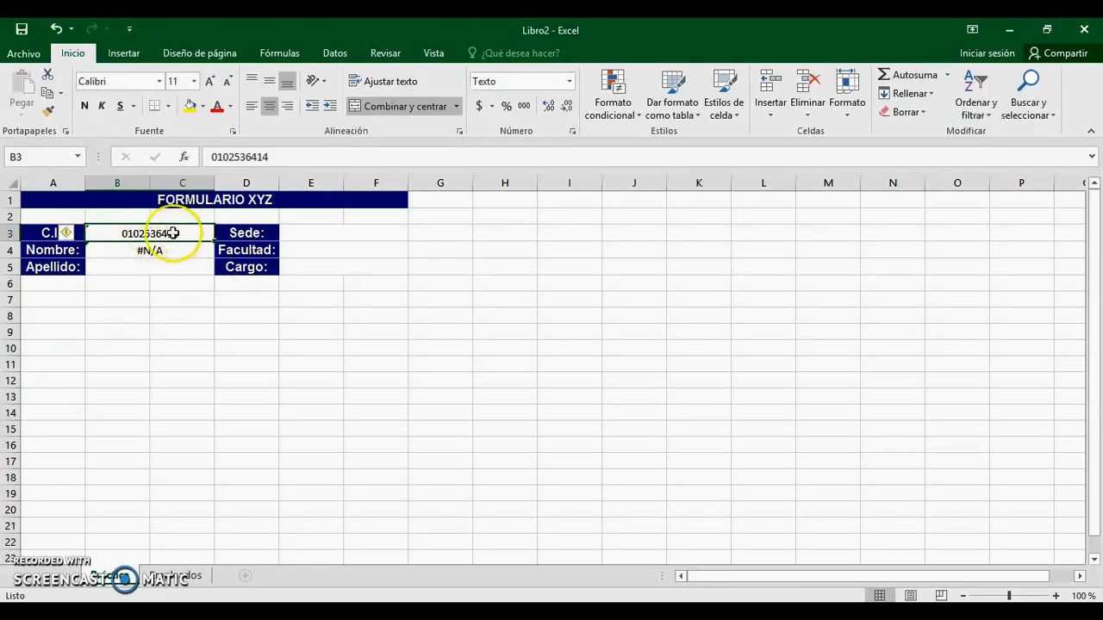
{"action": "left_click", "coordinate": [175, 576]}
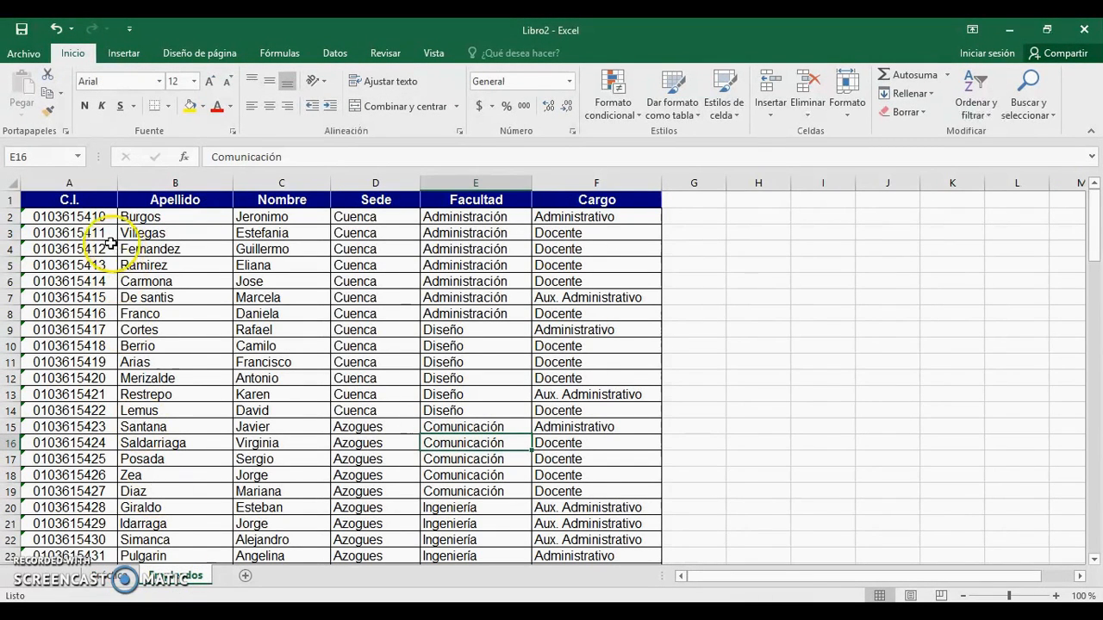
{"action": "left_click", "coordinate": [86, 216]}
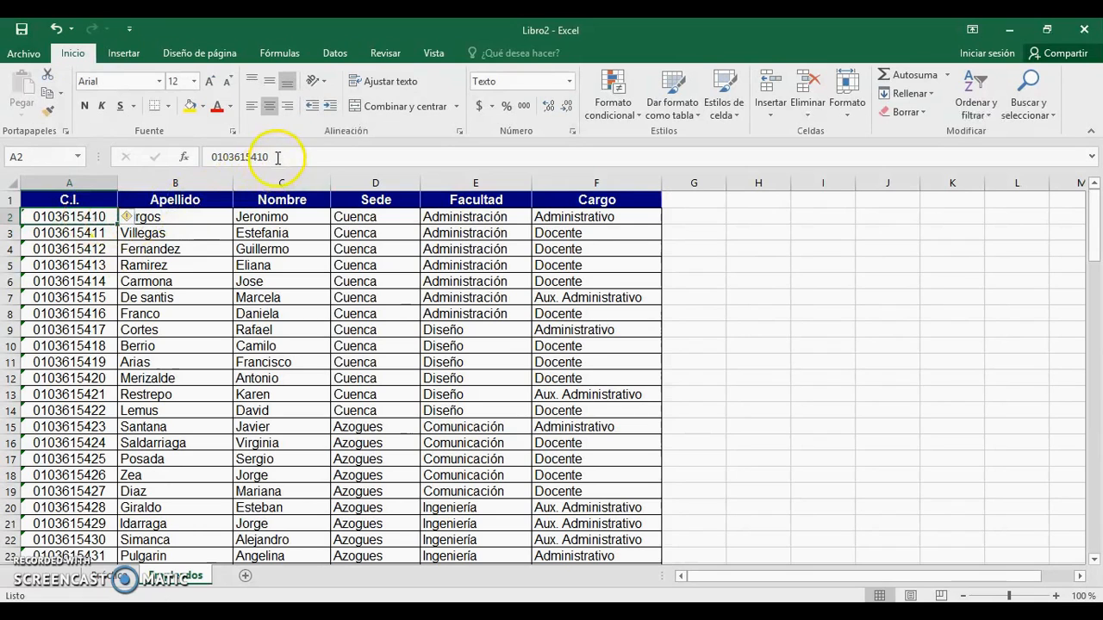
{"action": "left_click_drag", "start_coordinate": [195, 155], "coordinate": [271, 157]}
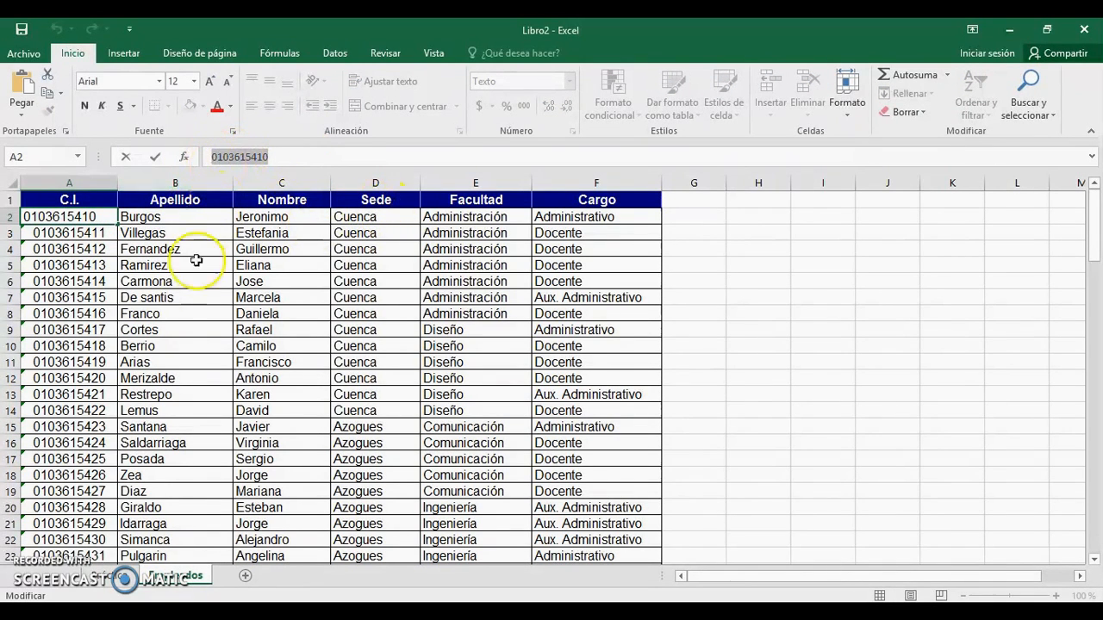
{"action": "left_click", "coordinate": [125, 578]}
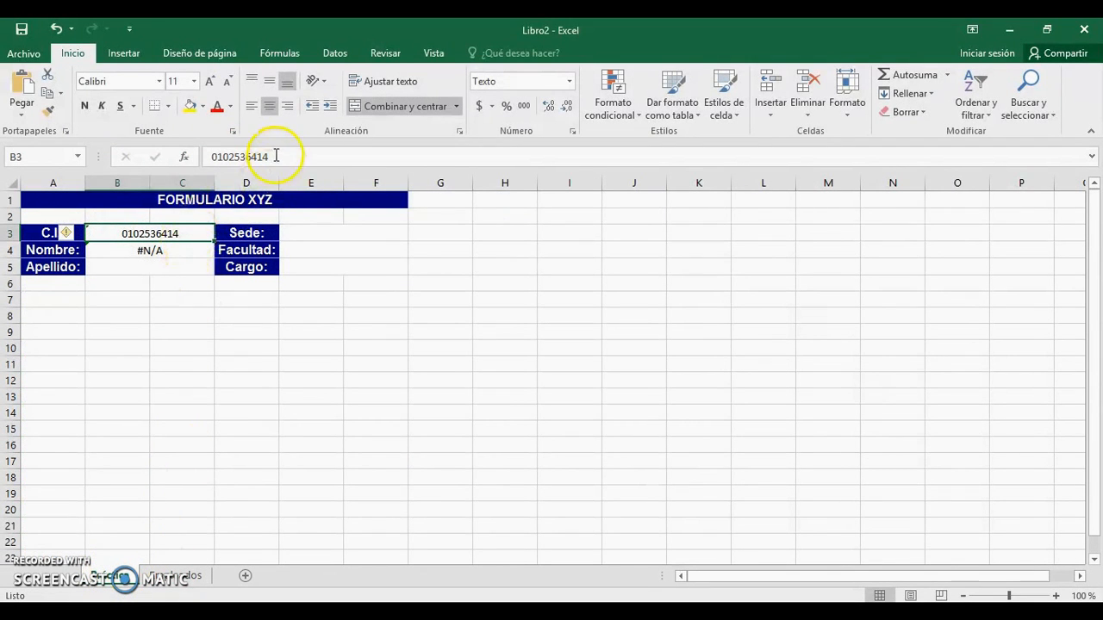
{"action": "left_click_drag", "start_coordinate": [274, 156], "coordinate": [207, 156]}
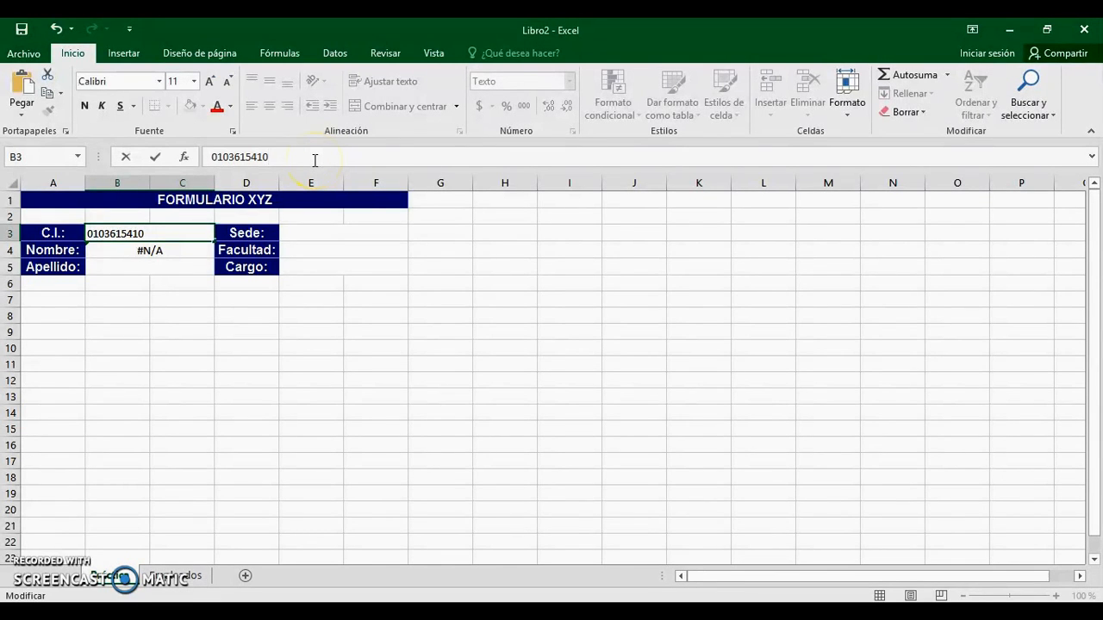
Step: Commit the new C.I. and verify the returned Nombre against cell C2 on Empleados
{"action": "key", "text": "Return"}
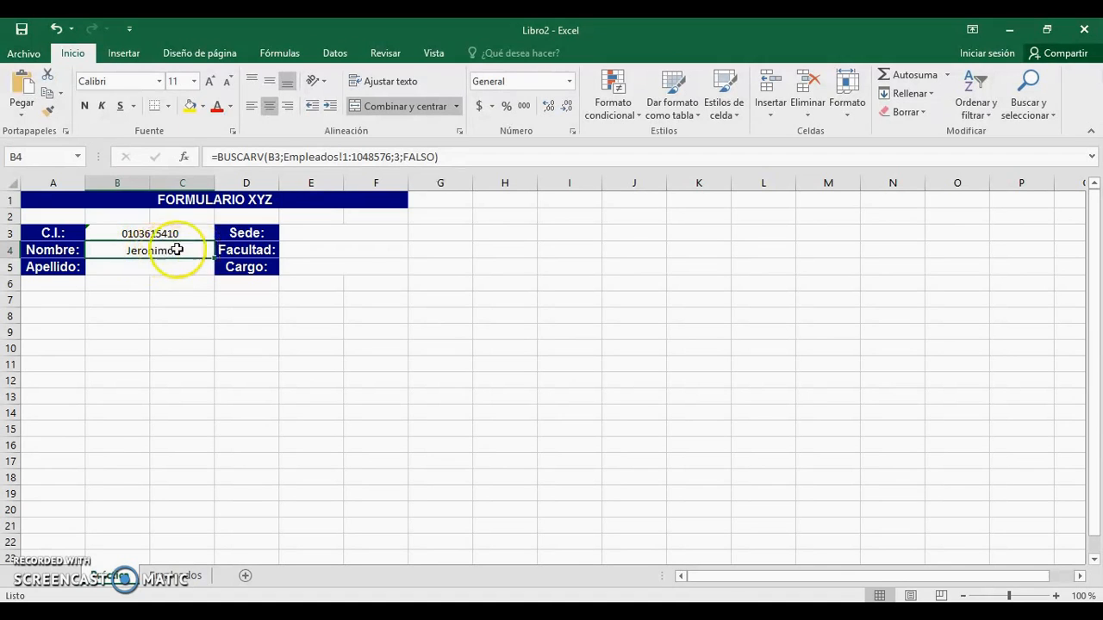
{"action": "left_click", "coordinate": [185, 576]}
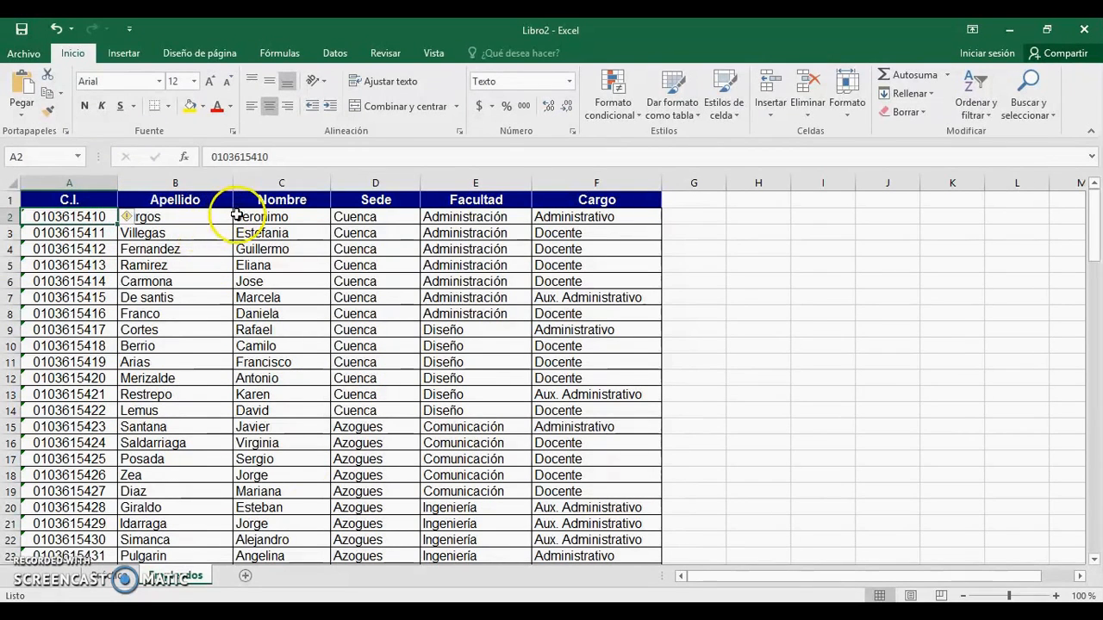
{"action": "left_click", "coordinate": [284, 217]}
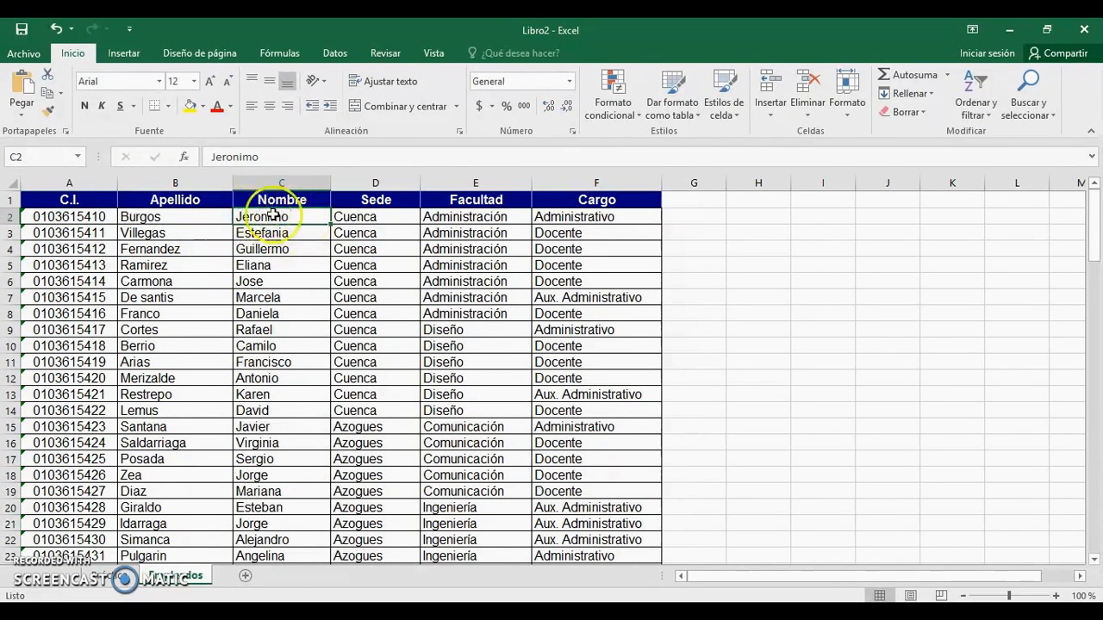
{"action": "left_click", "coordinate": [112, 576]}
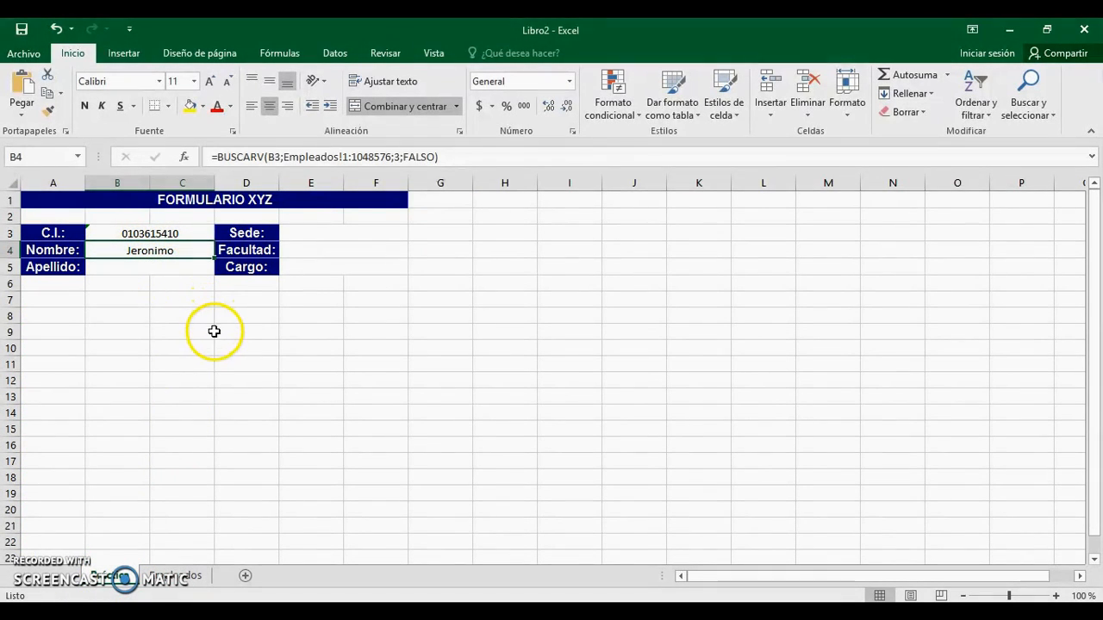
Step: Start a =buscarv( formula in the Apellido cell B5 and open its function arguments
{"action": "left_click", "coordinate": [143, 268]}
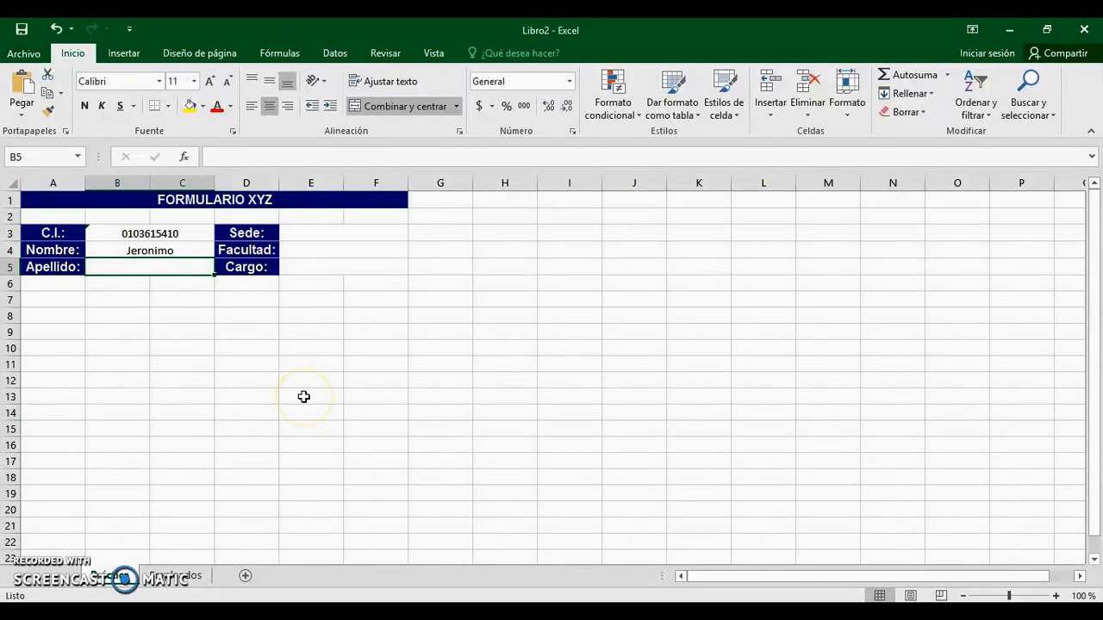
{"action": "type", "text": "=bus"}
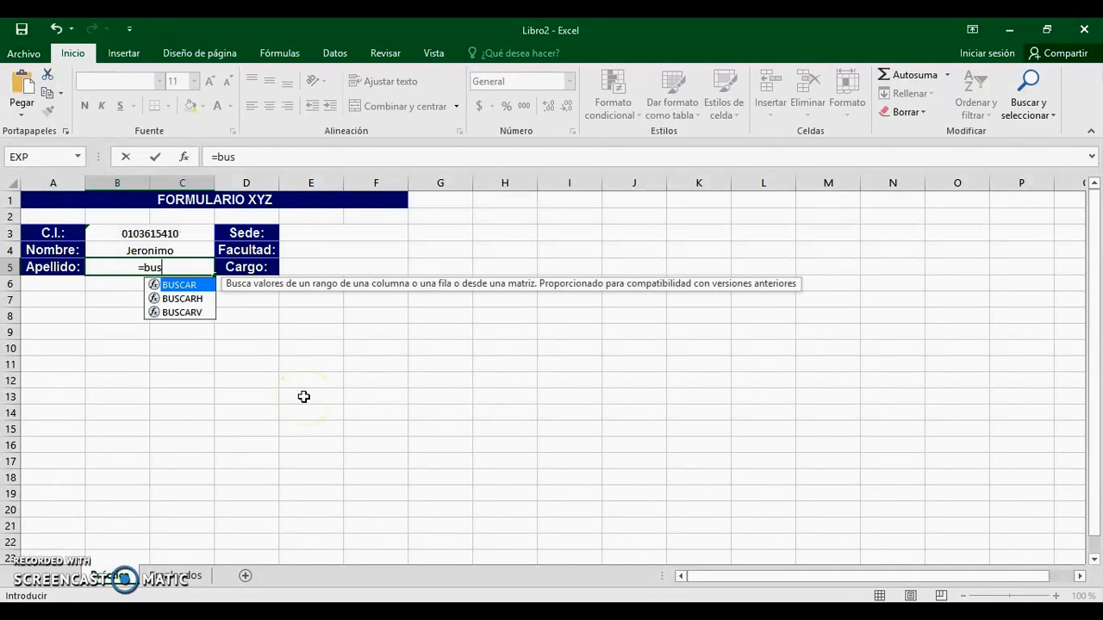
{"action": "type", "text": "carv"}
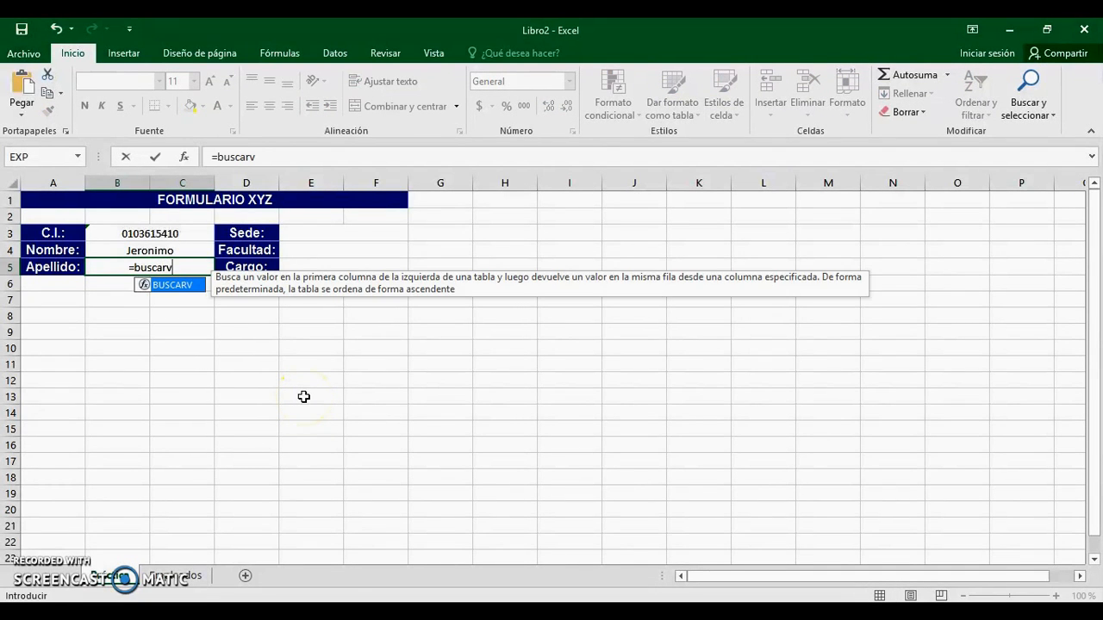
{"action": "type", "text": "("}
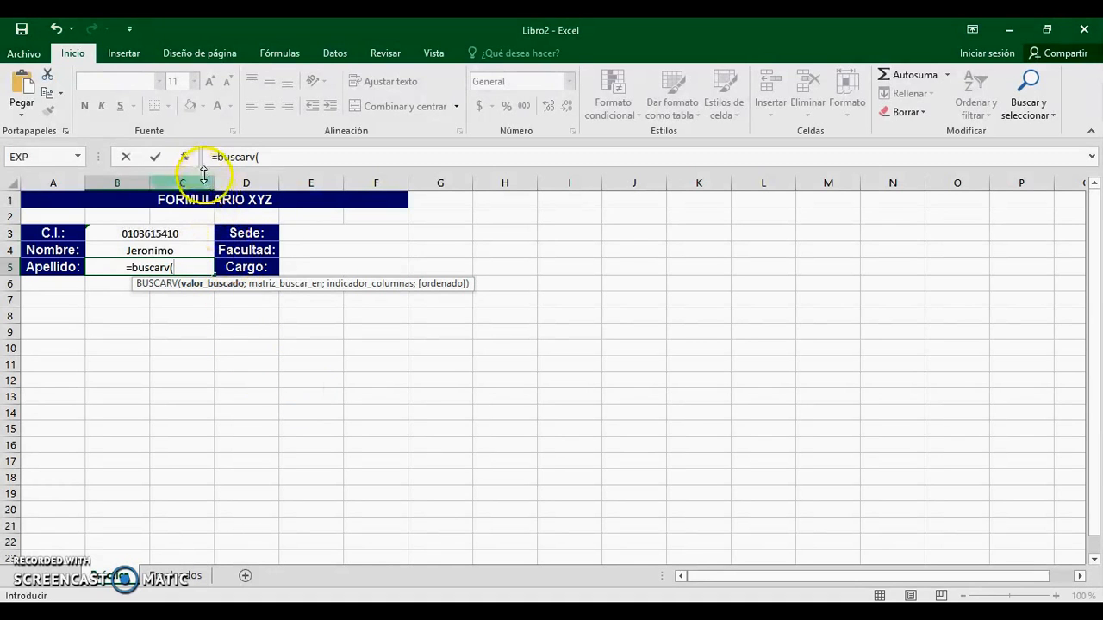
{"action": "left_click", "coordinate": [184, 158]}
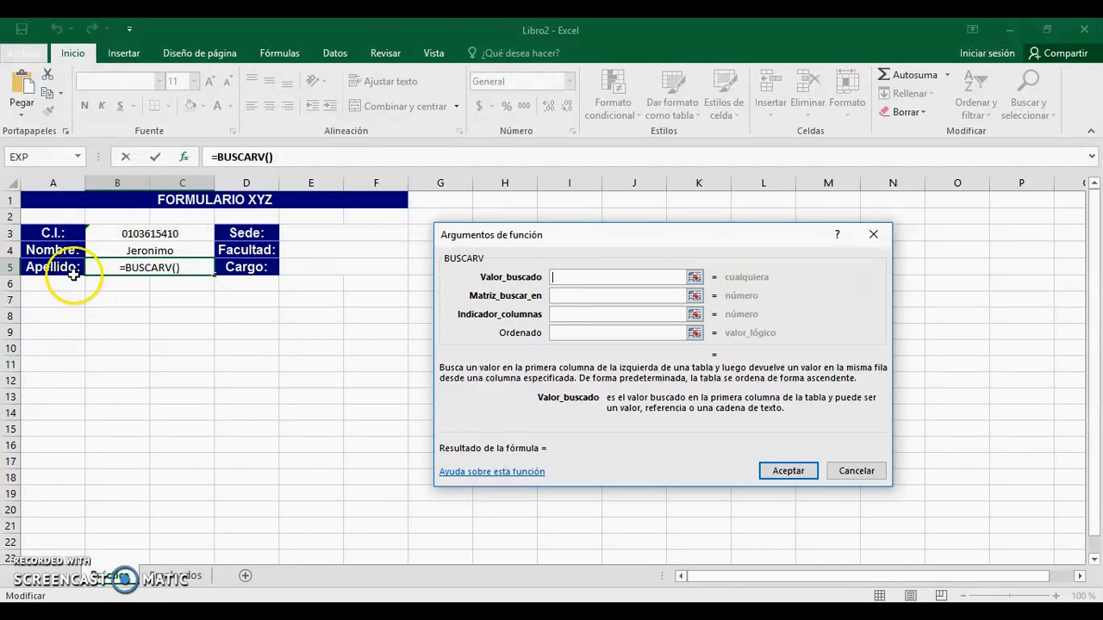
Step: Set the lookup value to B3 and the search table to the entire Empleados sheet
{"action": "left_click", "coordinate": [146, 234]}
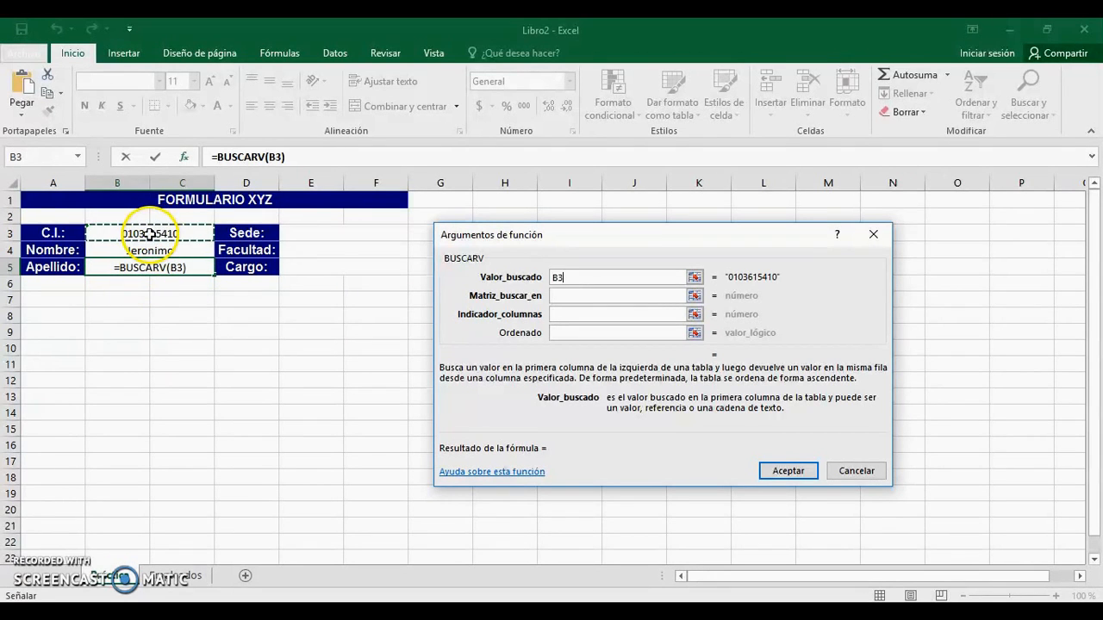
{"action": "key", "text": "Tab"}
{"action": "left_click", "coordinate": [695, 296]}
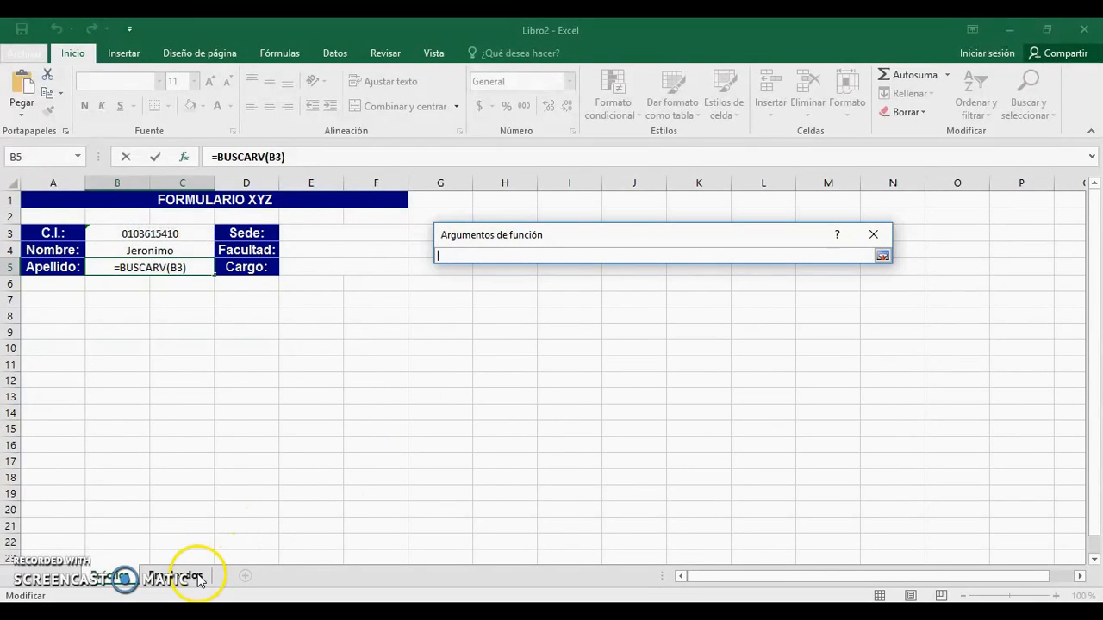
{"action": "left_click", "coordinate": [191, 574]}
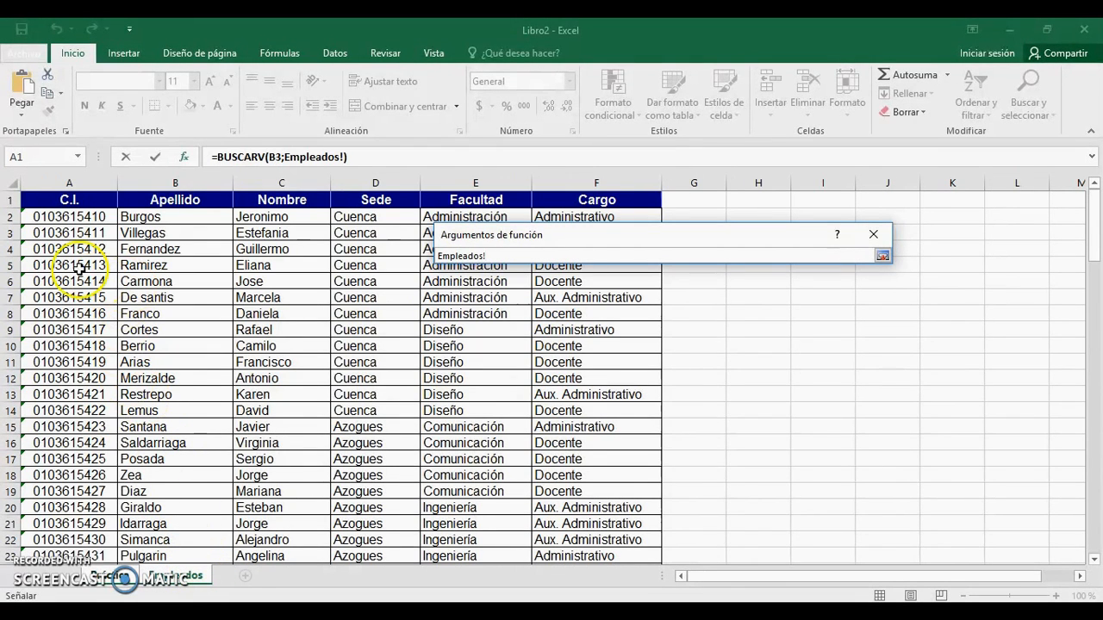
{"action": "left_click", "coordinate": [7, 180]}
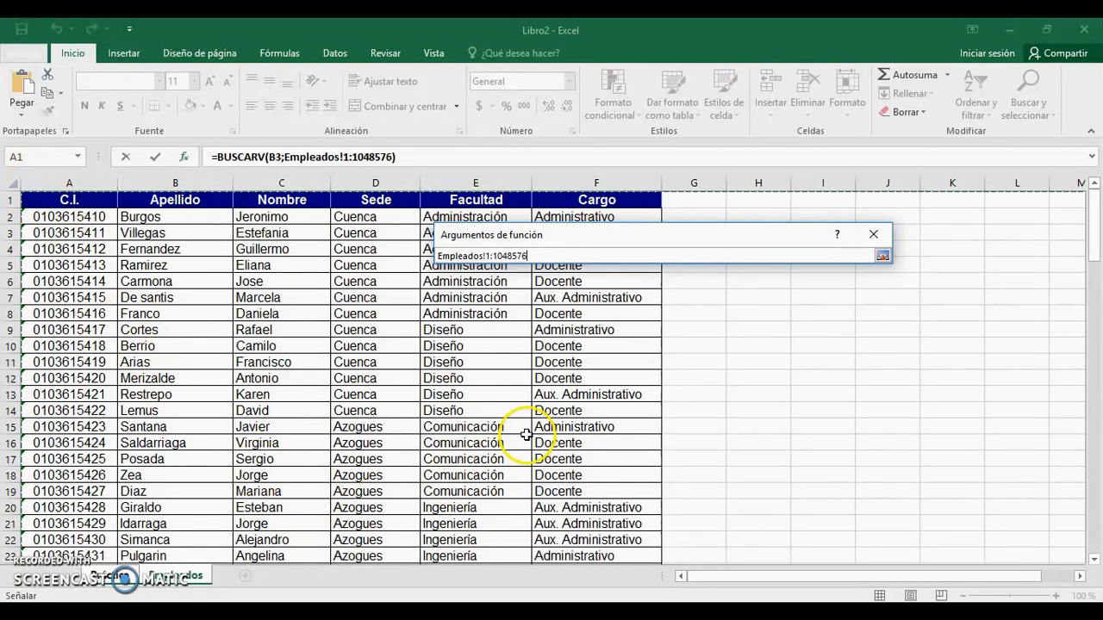
{"action": "key", "text": "Return"}
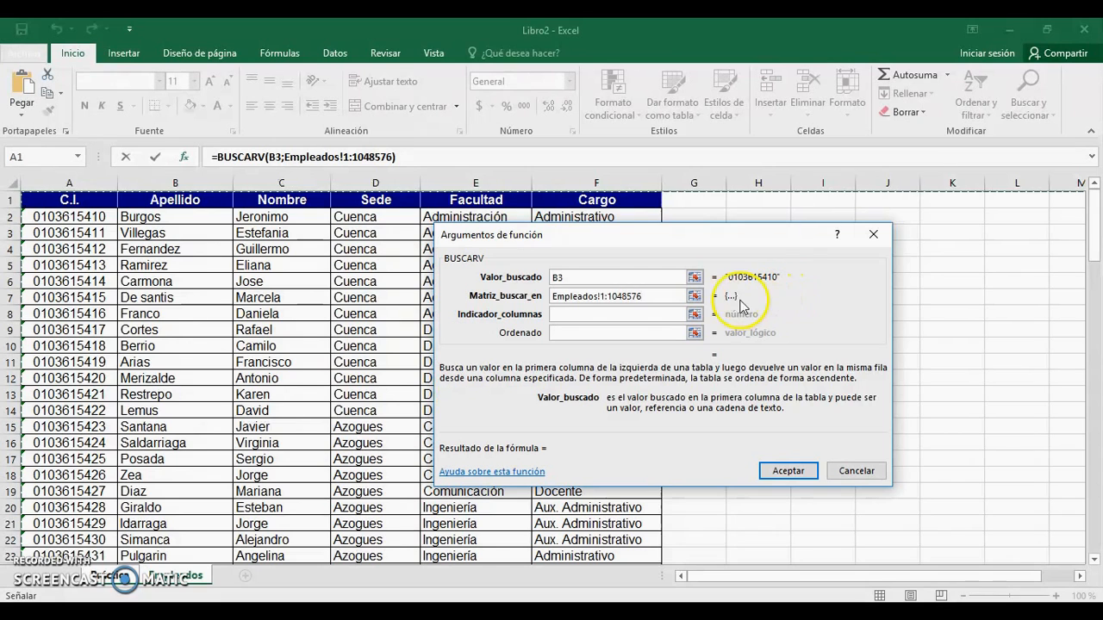
{"action": "left_click", "coordinate": [588, 318]}
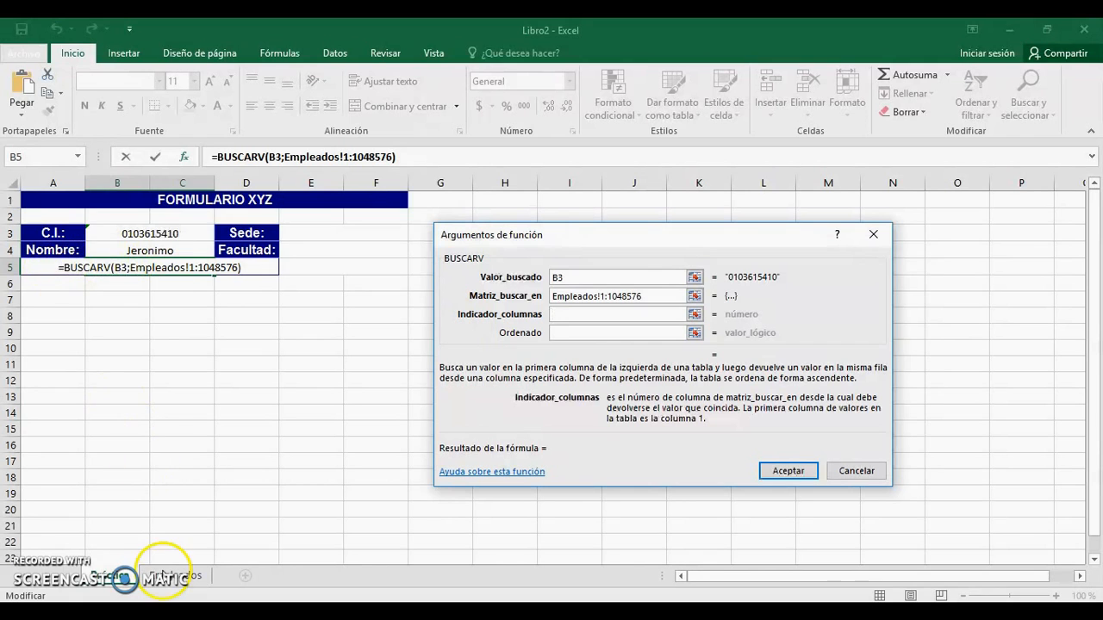
Step: Finish the Apellido lookup with column 2 and FALSO so B5 shows the employee's surname
{"action": "left_click", "coordinate": [165, 577]}
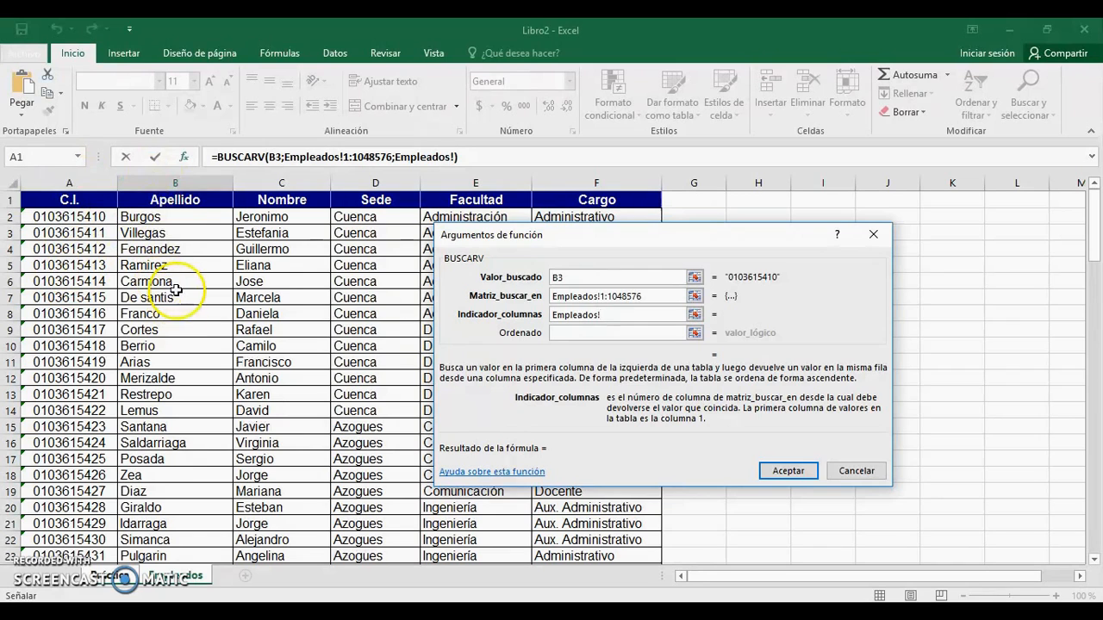
{"action": "left_click_drag", "start_coordinate": [605, 314], "coordinate": [571, 316]}
{"action": "type", "text": "2"}
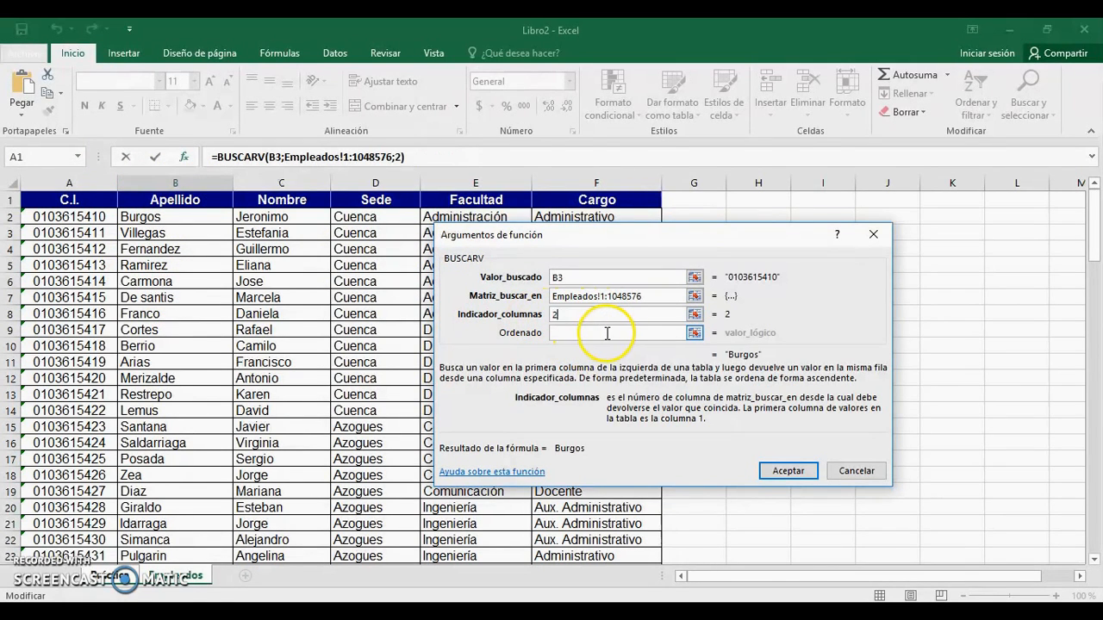
{"action": "left_click", "coordinate": [576, 332]}
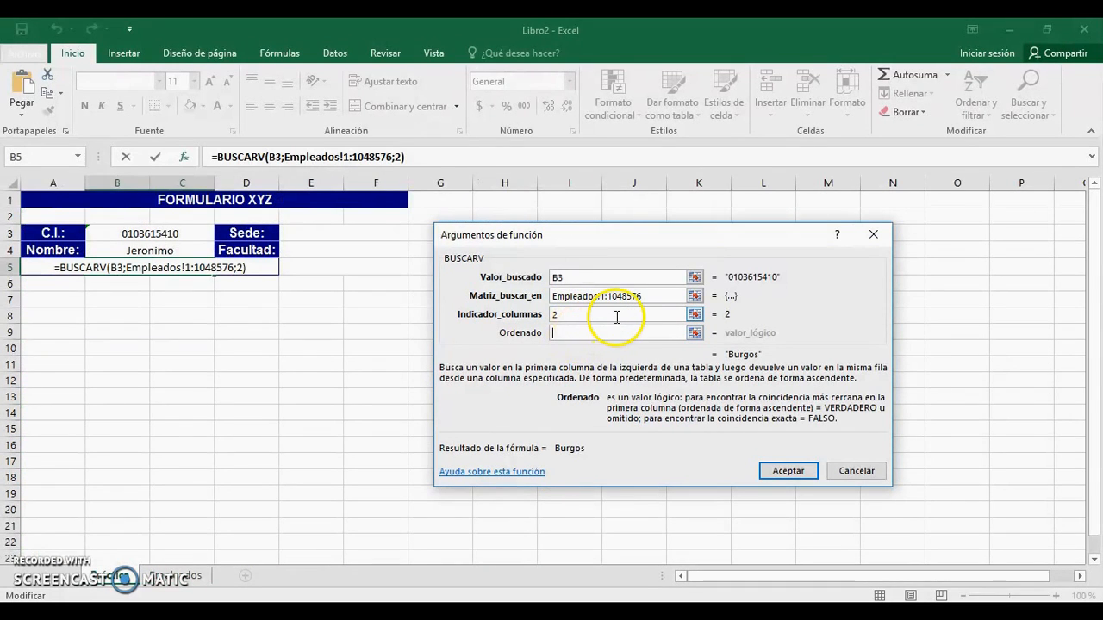
{"action": "type", "text": "FALSO"}
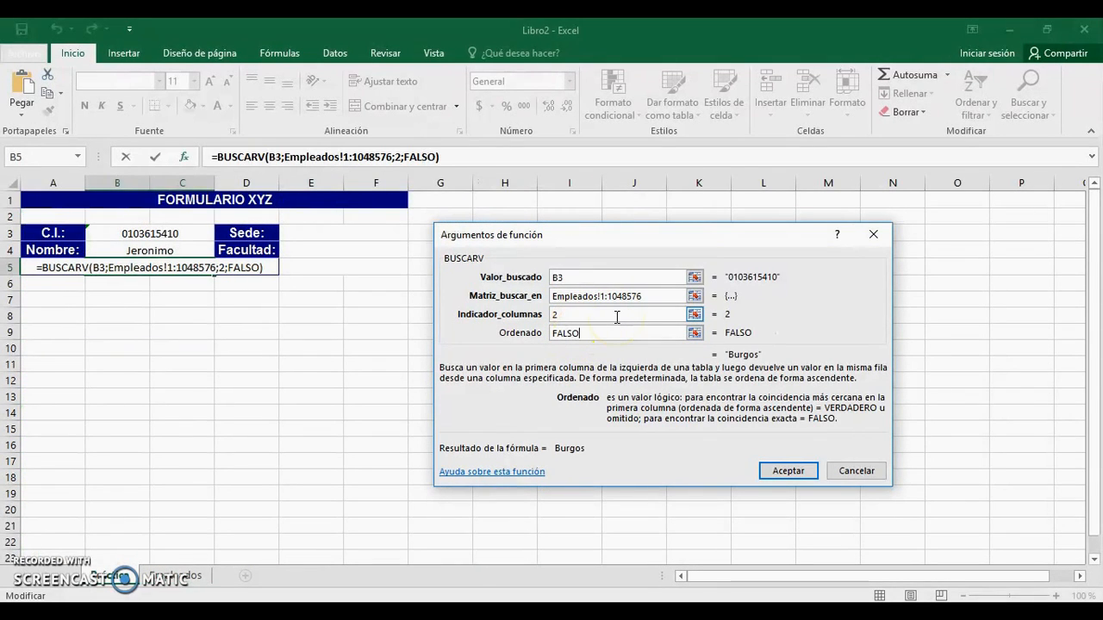
{"action": "left_click", "coordinate": [788, 474]}
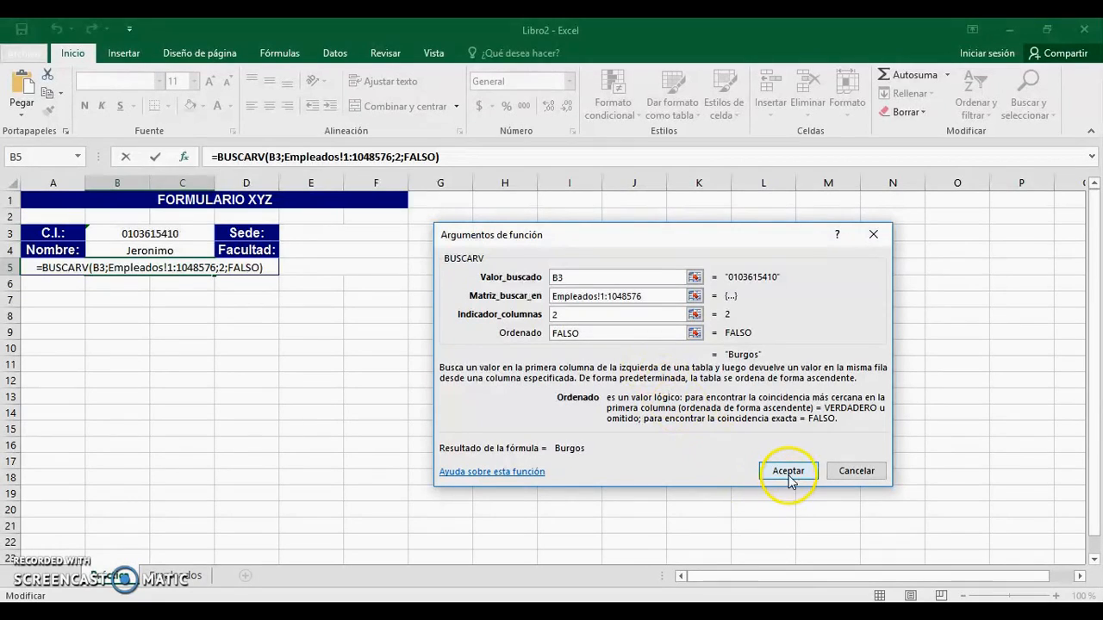
{"action": "left_click", "coordinate": [788, 472]}
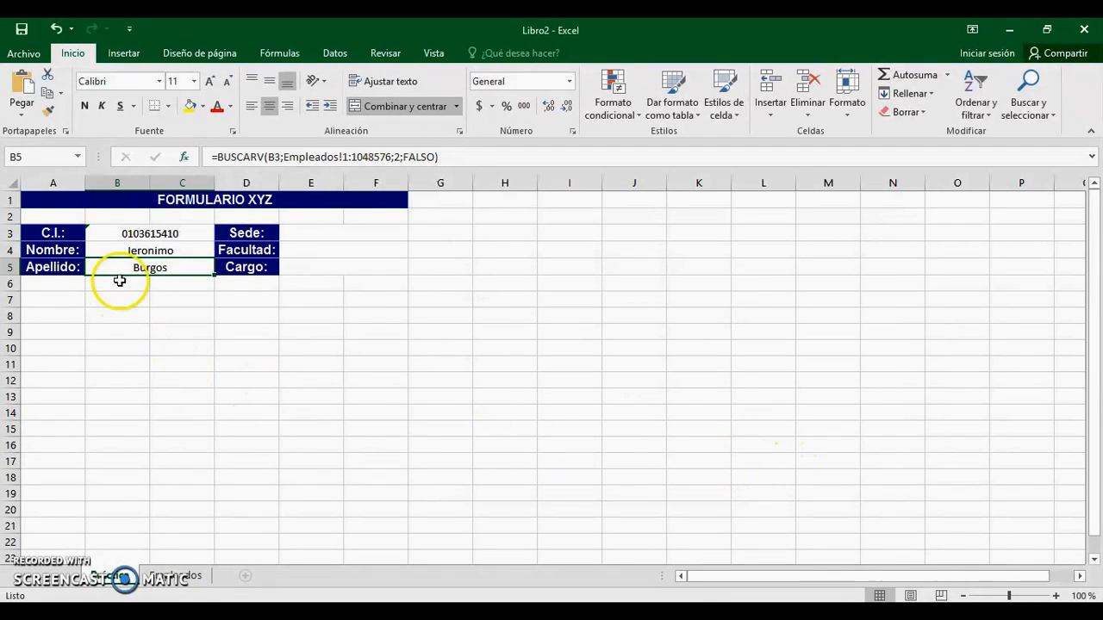
{"action": "left_click", "coordinate": [151, 232]}
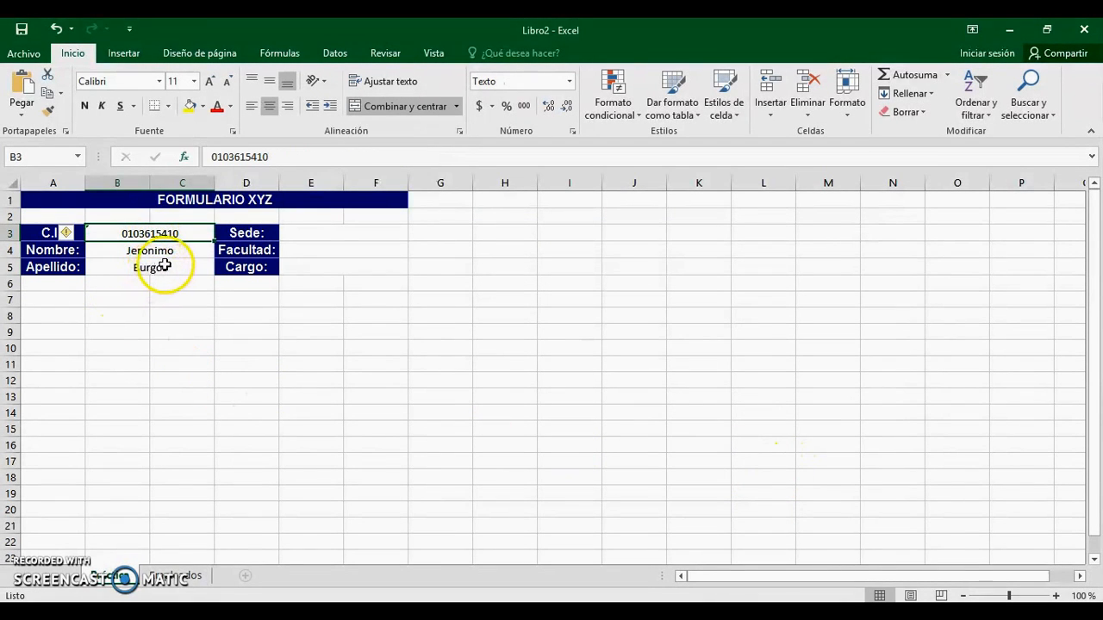
{"action": "left_click", "coordinate": [170, 268]}
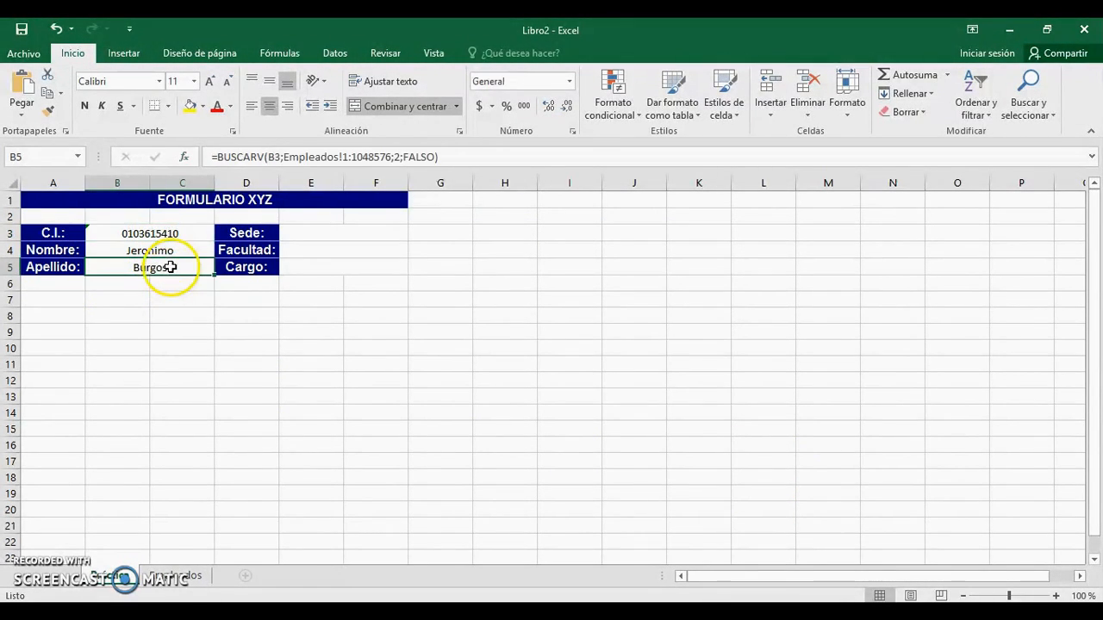
{"action": "left_click", "coordinate": [175, 578]}
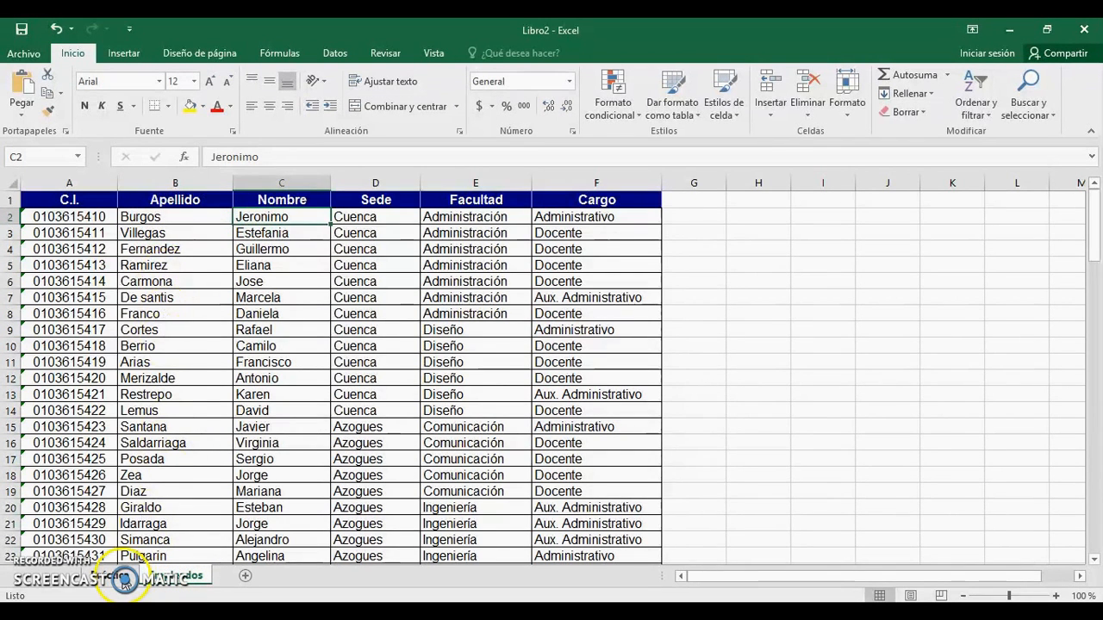
{"action": "left_click", "coordinate": [125, 579]}
{"action": "left_click", "coordinate": [325, 236]}
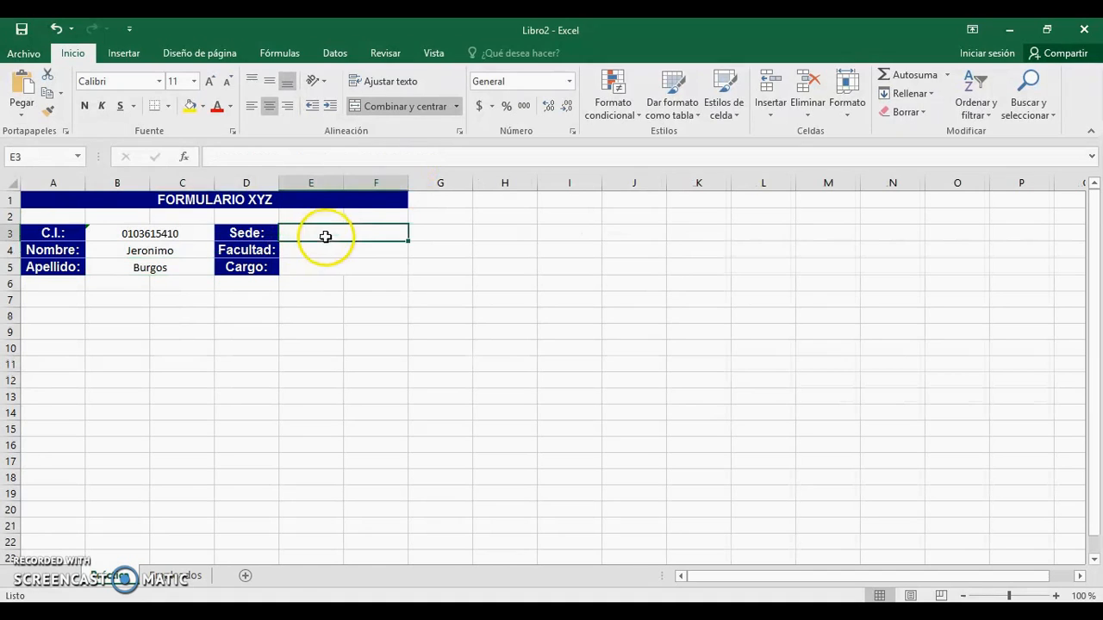
{"action": "left_click", "coordinate": [339, 251]}
{"action": "left_click", "coordinate": [345, 269]}
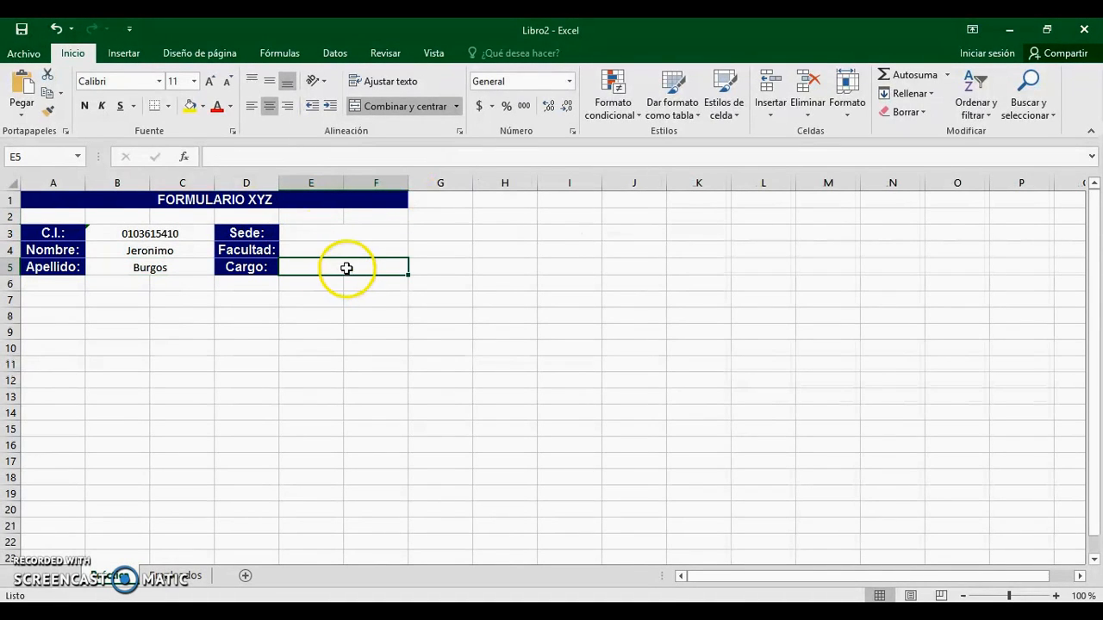
{"action": "left_click", "coordinate": [327, 233]}
{"action": "left_click", "coordinate": [319, 250]}
{"action": "left_click", "coordinate": [313, 270]}
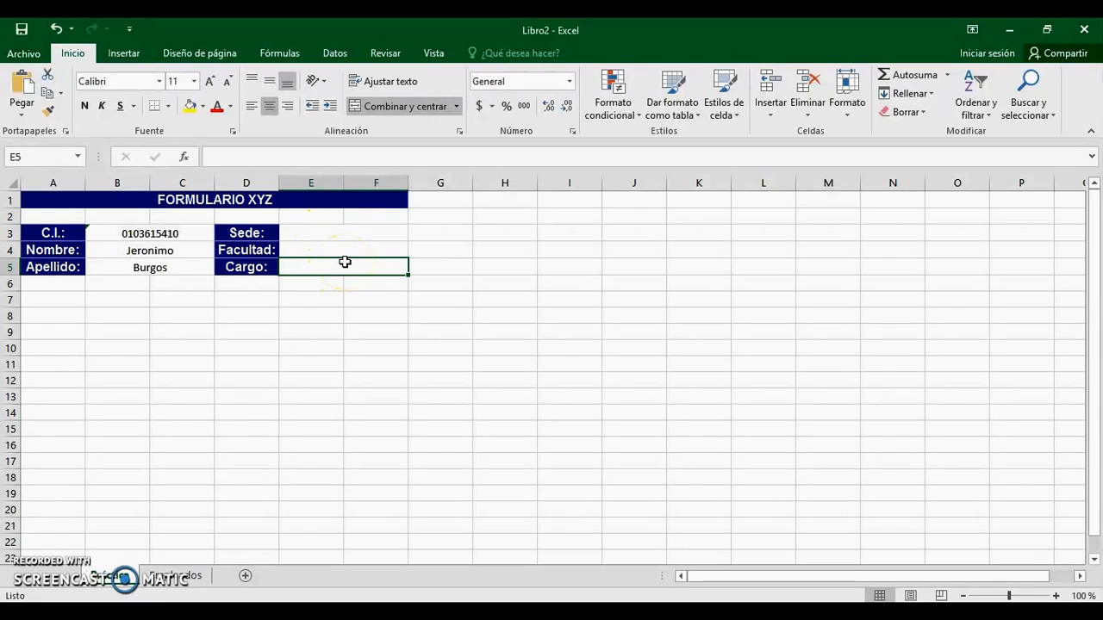
{"action": "key", "text": "Up"}
{"action": "key", "text": "Up"}
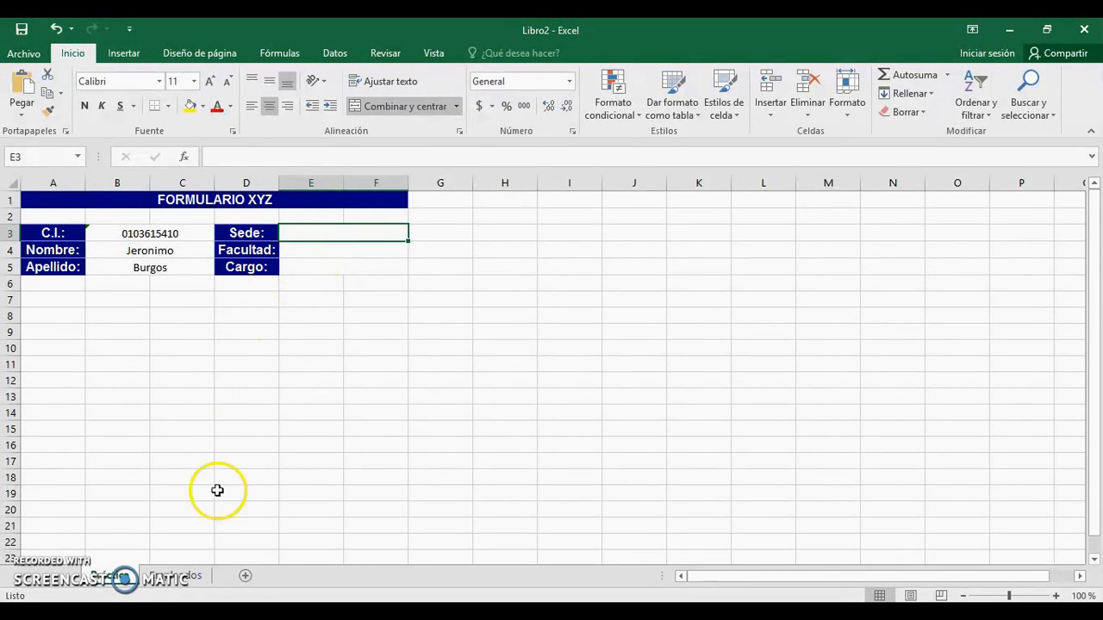
{"action": "left_click", "coordinate": [185, 575]}
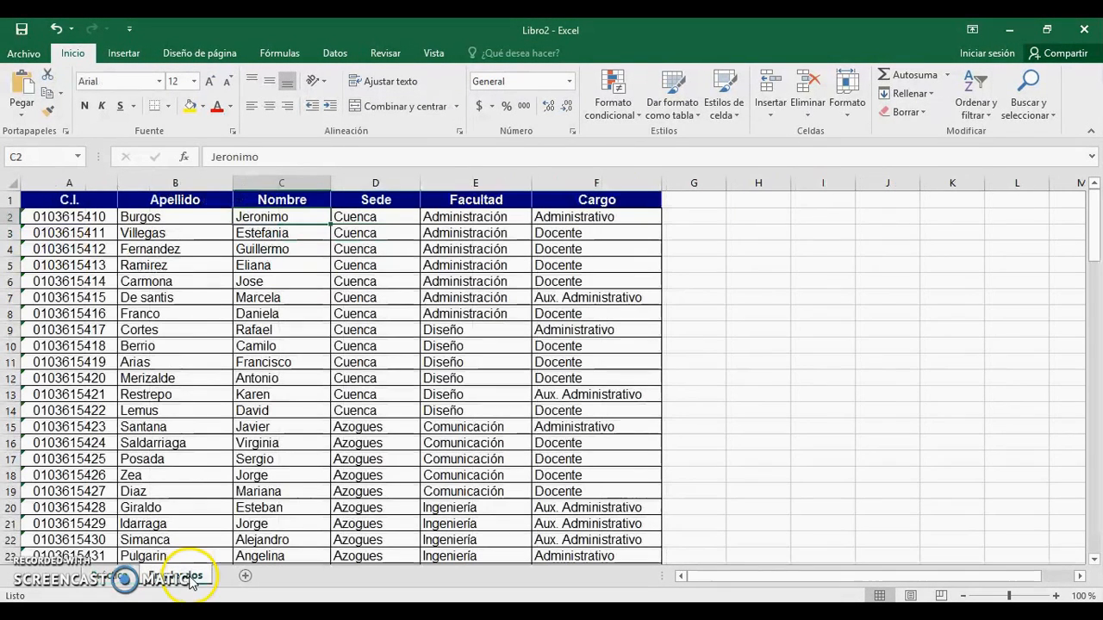
{"action": "left_click", "coordinate": [123, 579]}
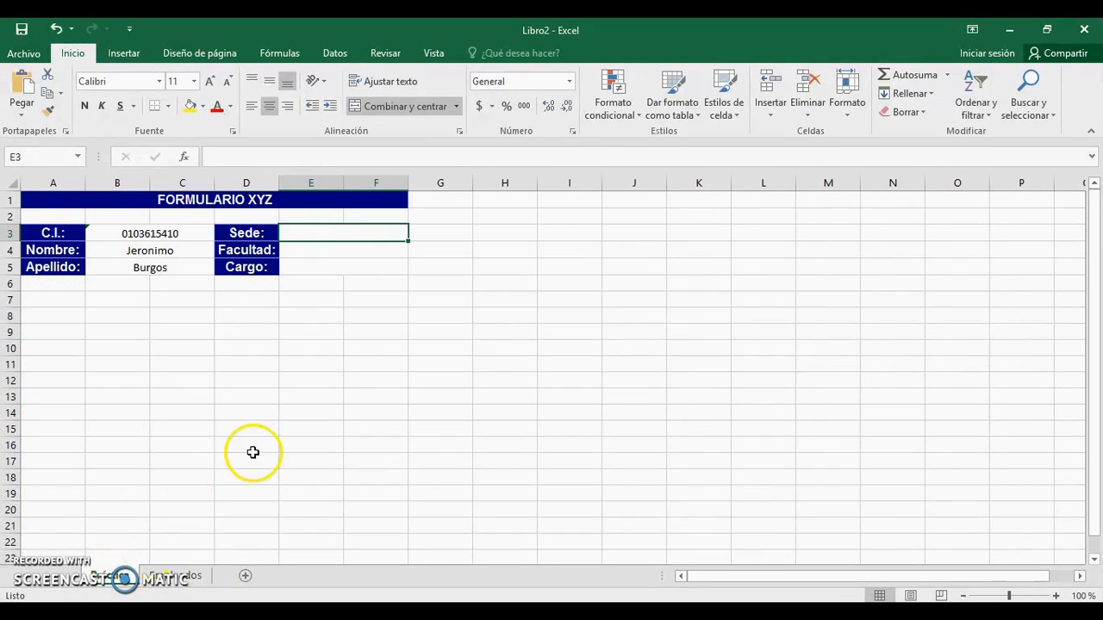
{"action": "left_click", "coordinate": [153, 249]}
{"action": "left_click", "coordinate": [170, 267]}
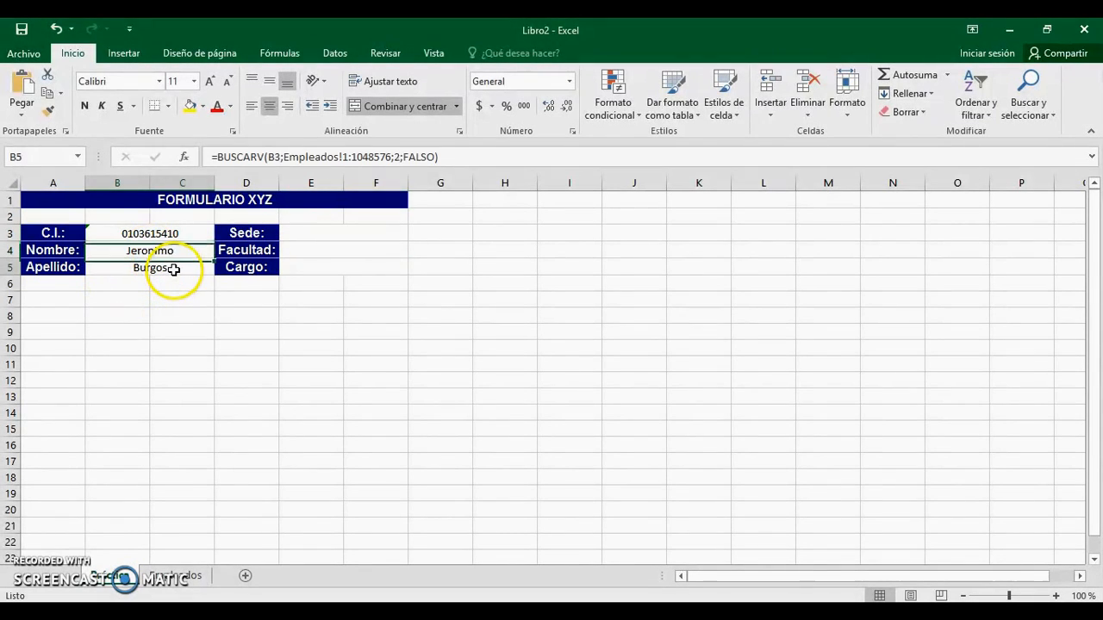
{"action": "left_click", "coordinate": [329, 247]}
{"action": "left_click", "coordinate": [335, 231]}
{"action": "left_click", "coordinate": [327, 247]}
{"action": "left_click", "coordinate": [320, 269]}
{"action": "left_click", "coordinate": [331, 250]}
{"action": "left_click", "coordinate": [333, 233]}
{"action": "left_click", "coordinate": [323, 250]}
{"action": "left_click", "coordinate": [318, 271]}
{"action": "left_click", "coordinate": [310, 245]}
{"action": "left_click", "coordinate": [323, 232]}
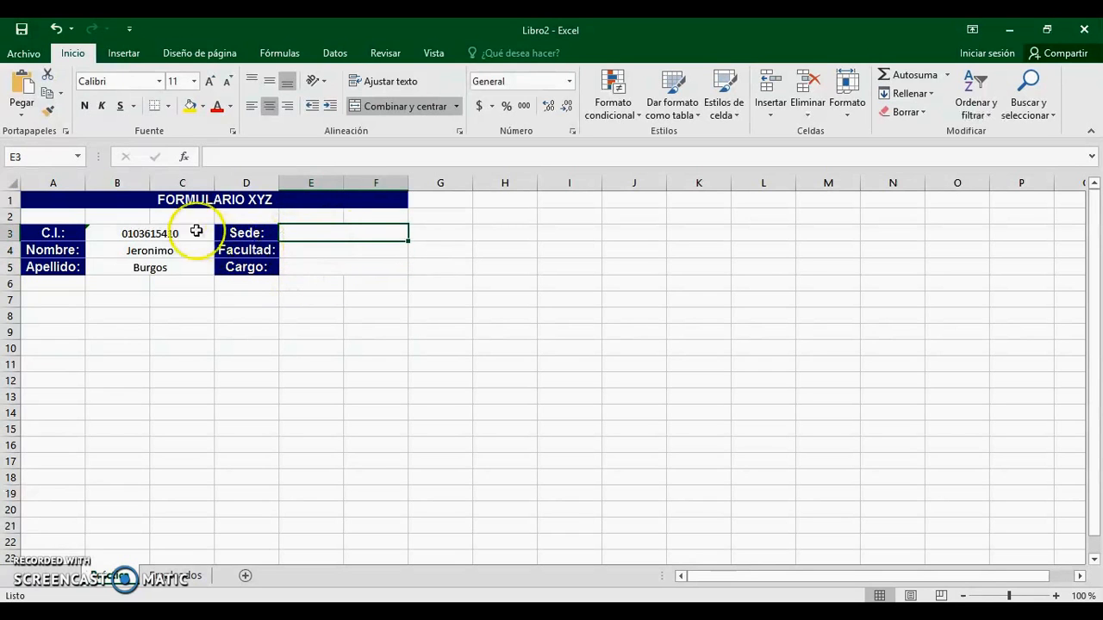
{"action": "left_click", "coordinate": [138, 233]}
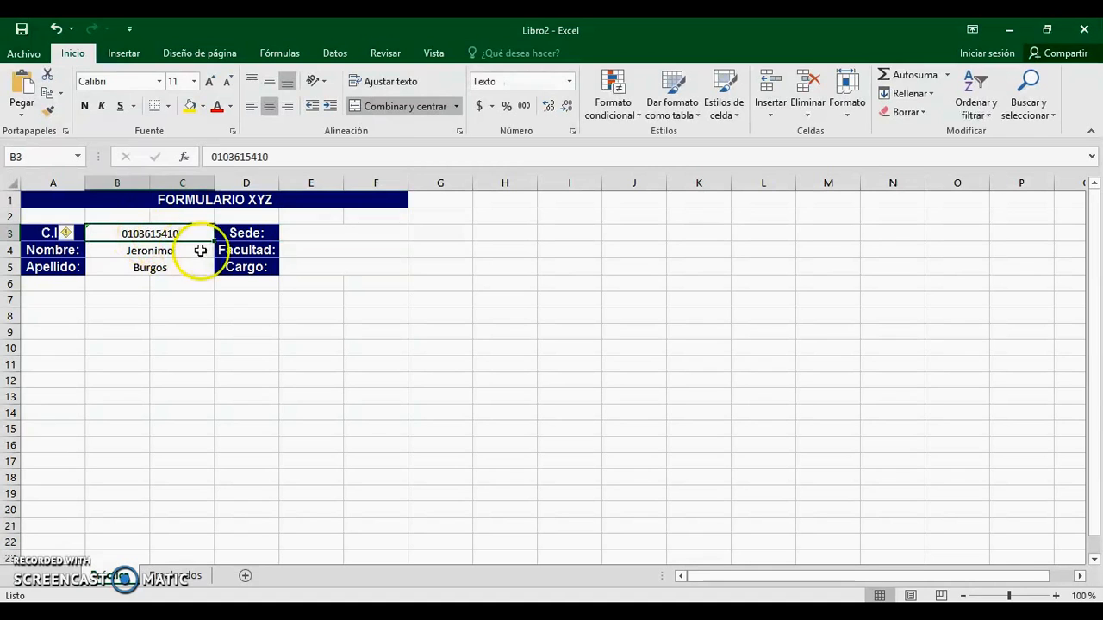
{"action": "left_click", "coordinate": [183, 251]}
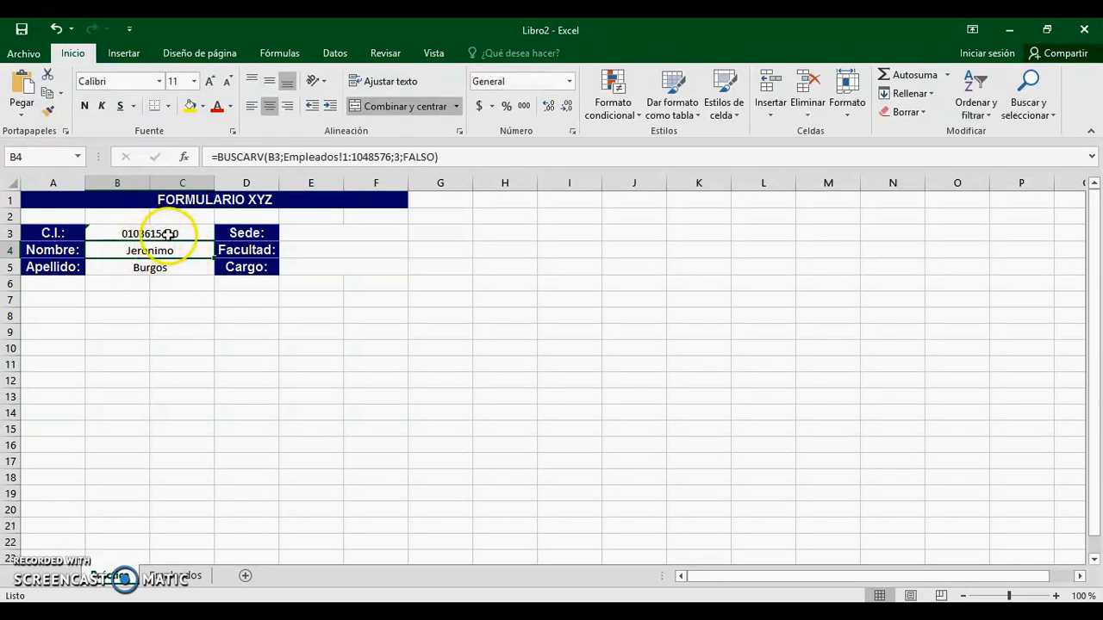
{"action": "left_click", "coordinate": [165, 271]}
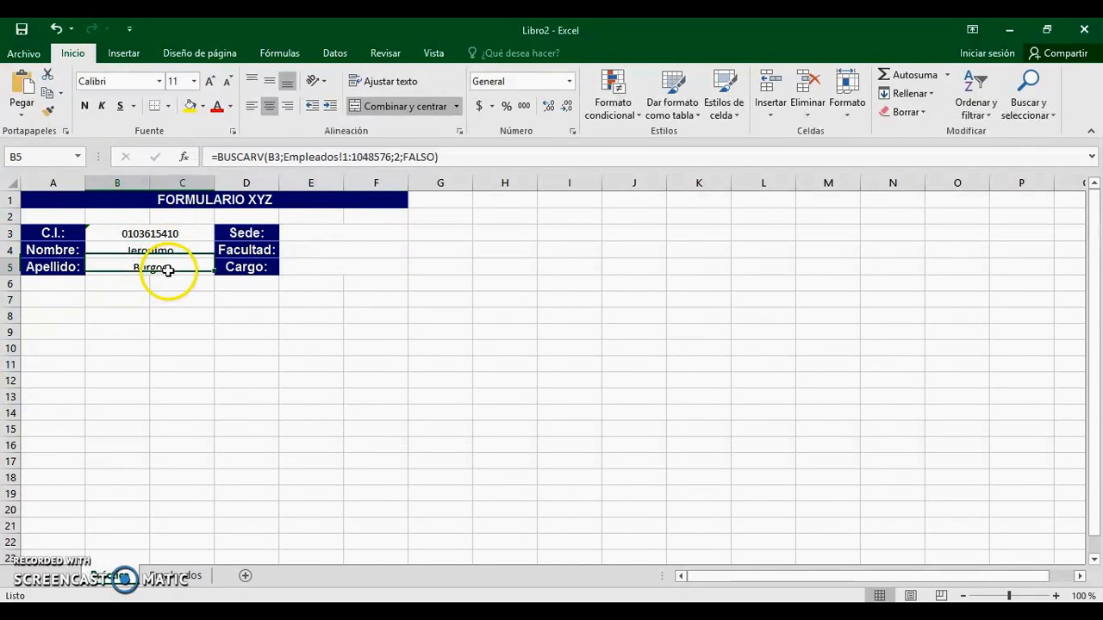
{"action": "left_click", "coordinate": [161, 236]}
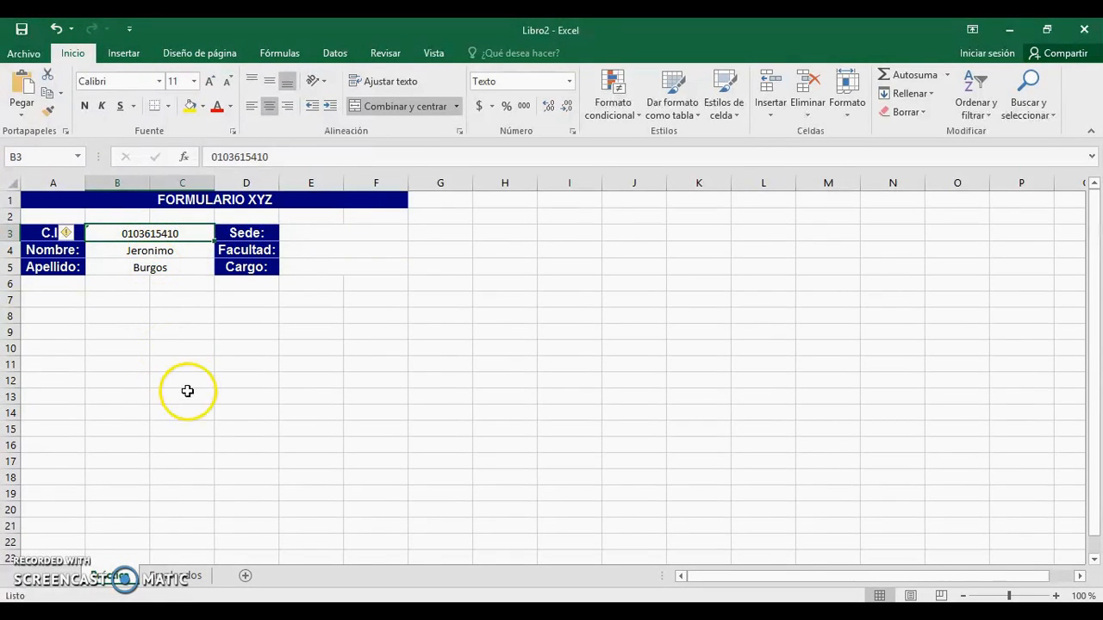
{"action": "left_click", "coordinate": [178, 579]}
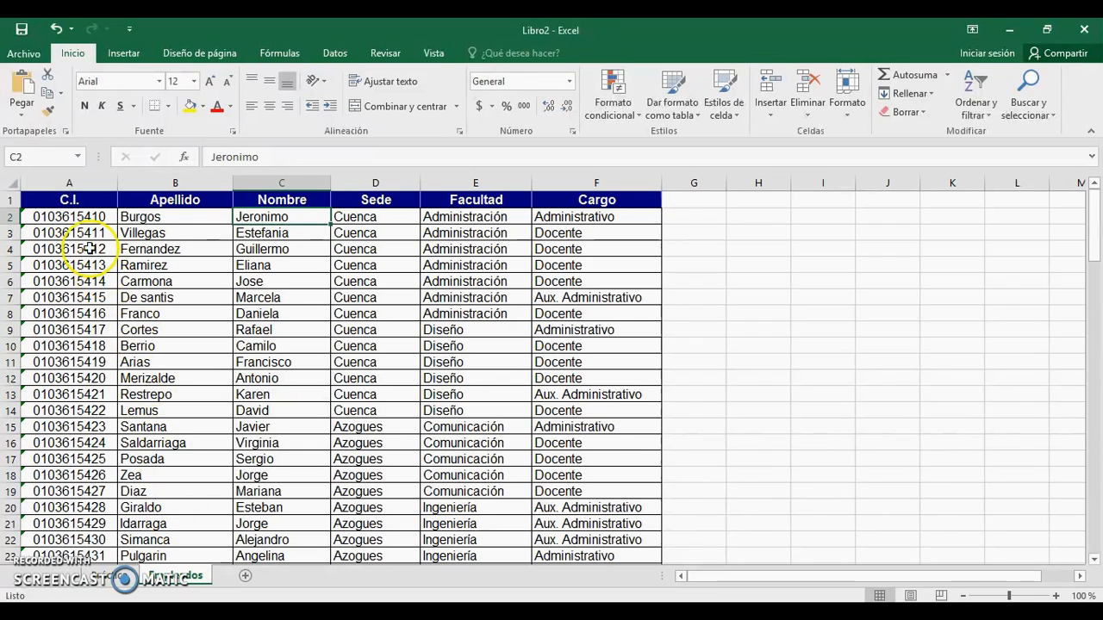
{"action": "left_click", "coordinate": [51, 176]}
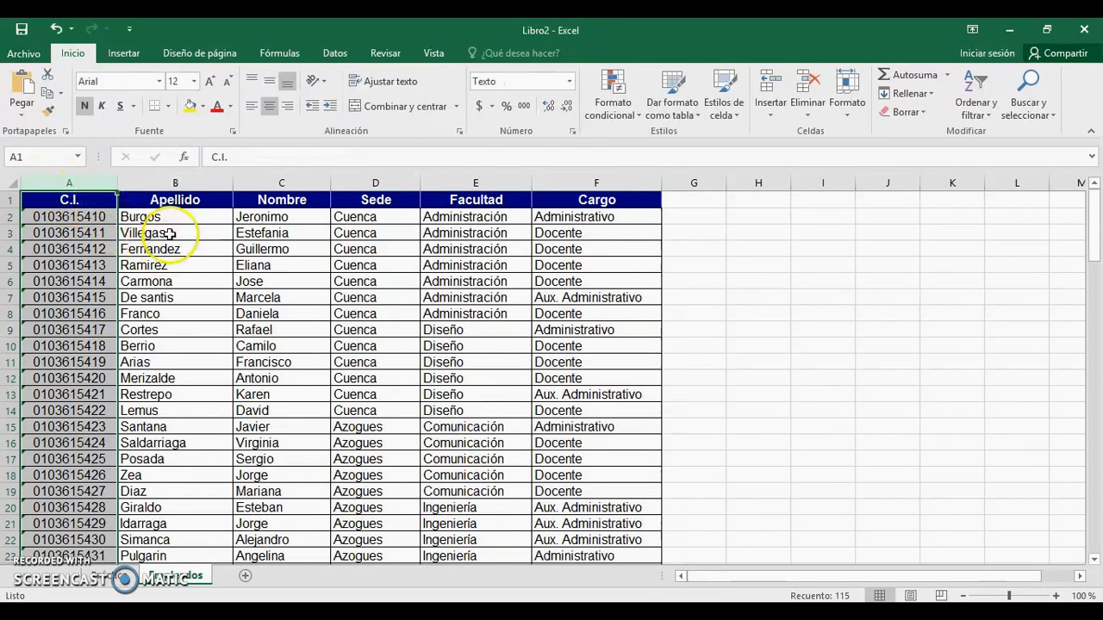
{"action": "left_click", "coordinate": [172, 265]}
{"action": "left_click", "coordinate": [107, 575]}
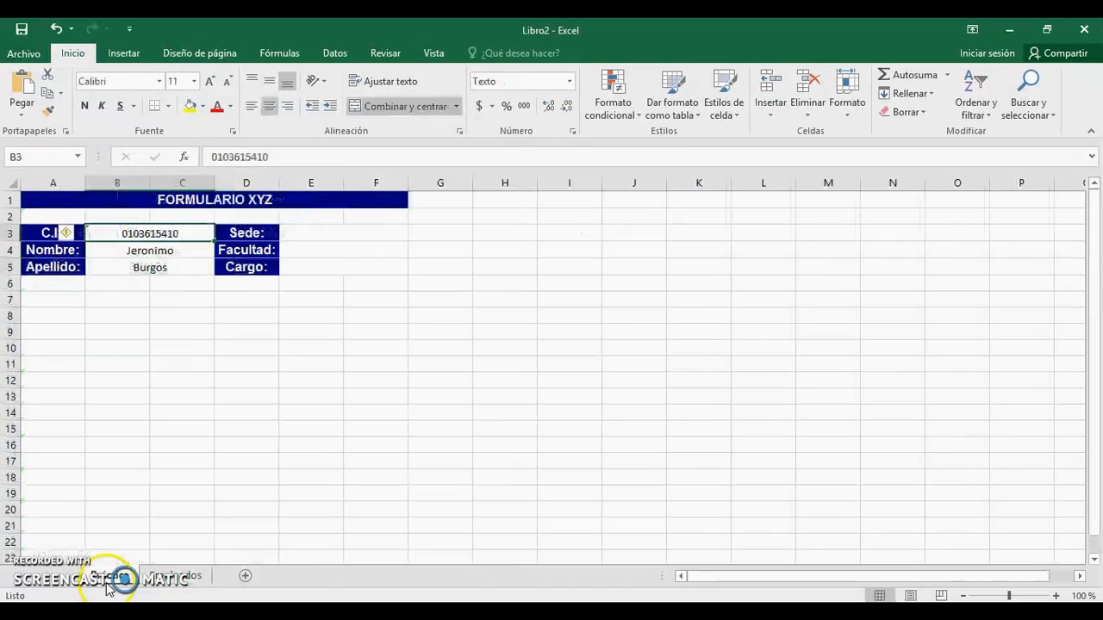